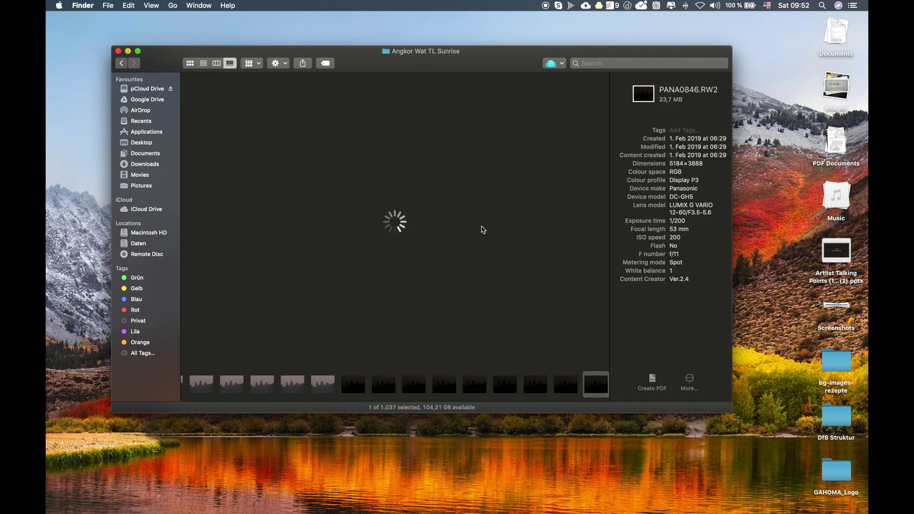
Browse the filmstrip and select PANA1376.RW2, the sun beside the temple towers, as the sample frame.
{"action": "scroll", "coordinate": [471, 379], "scroll_direction": "left", "scroll_amount": 15}
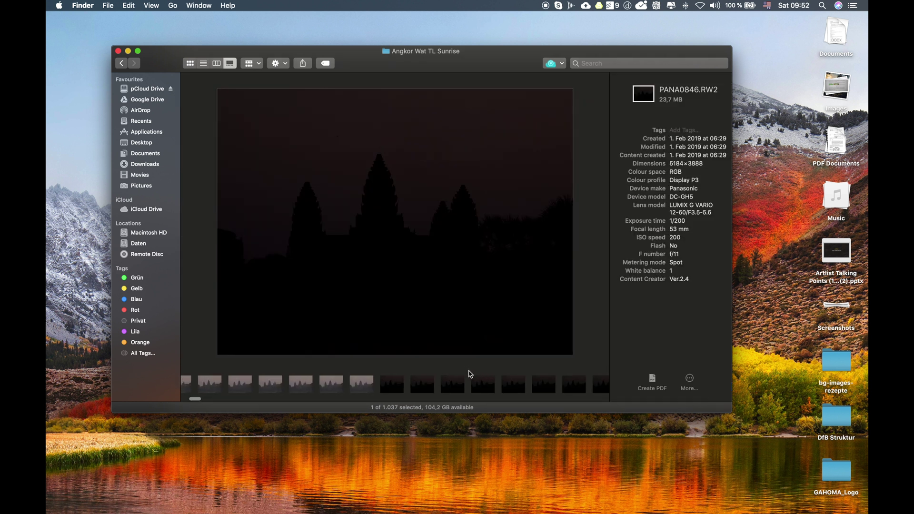
{"action": "left_click_drag", "start_coordinate": [190, 399], "coordinate": [311, 399]}
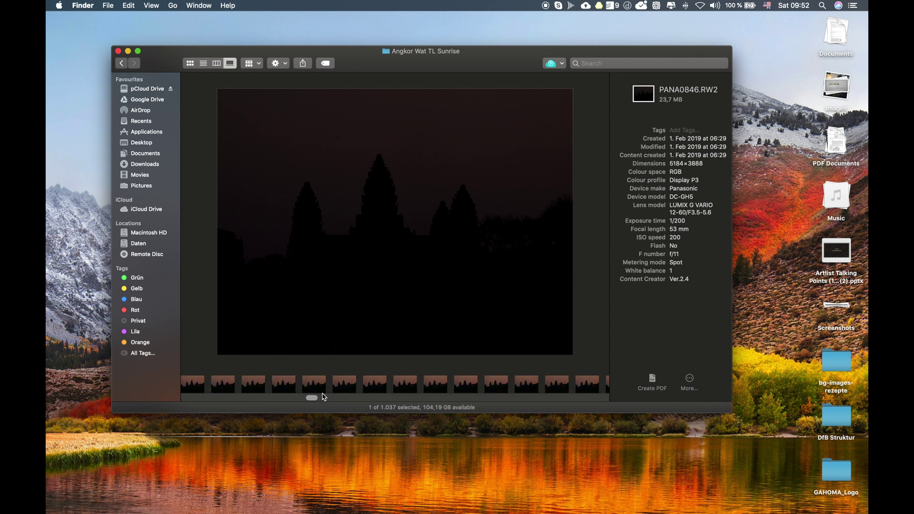
{"action": "left_click", "coordinate": [335, 385]}
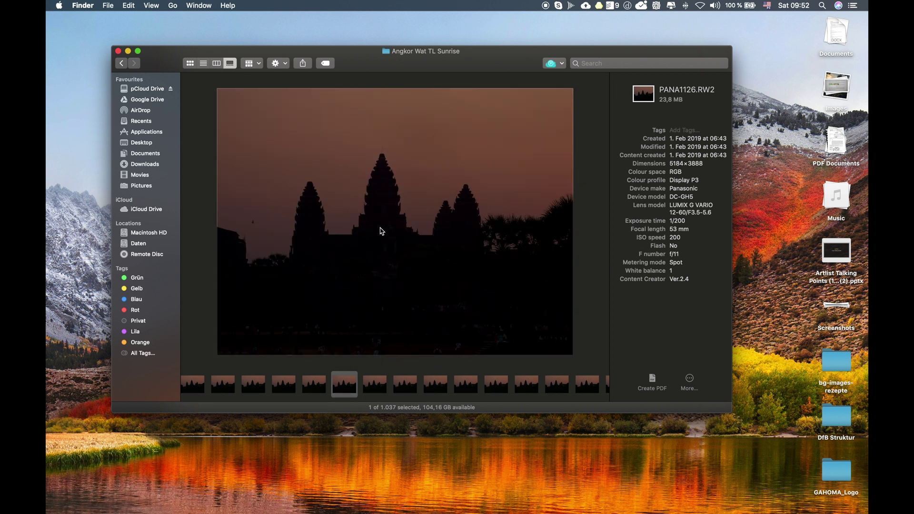
{"action": "left_click", "coordinate": [344, 401]}
{"action": "scroll", "coordinate": [363, 384], "scroll_direction": "right", "scroll_amount": 3}
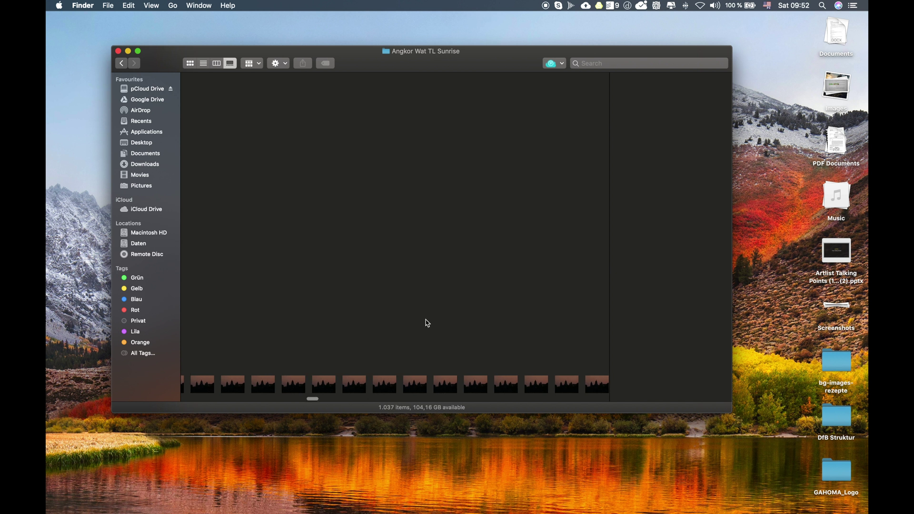
{"action": "left_click_drag", "start_coordinate": [316, 397], "coordinate": [412, 400]}
{"action": "left_click", "coordinate": [403, 384]}
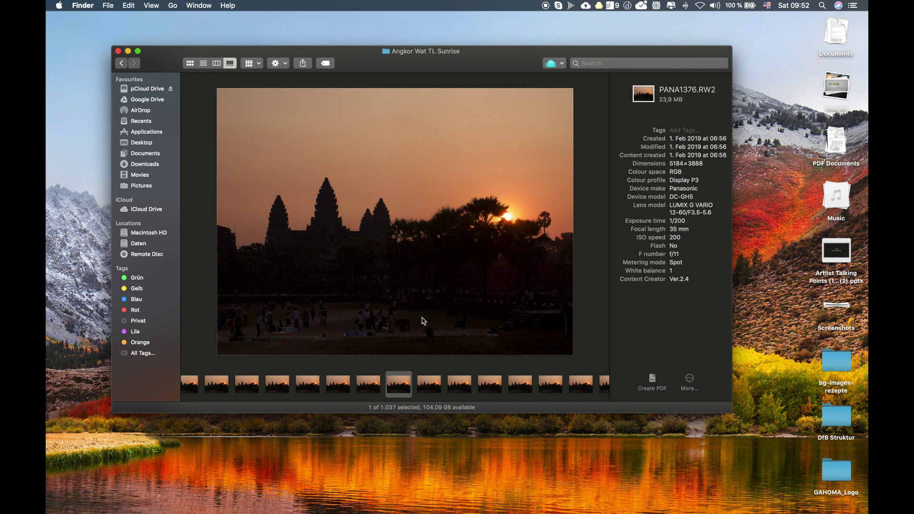
Open PANA1376.RW2 with Luminar 3 (3.0.2) from its context menu.
{"action": "right_click", "coordinate": [408, 389]}
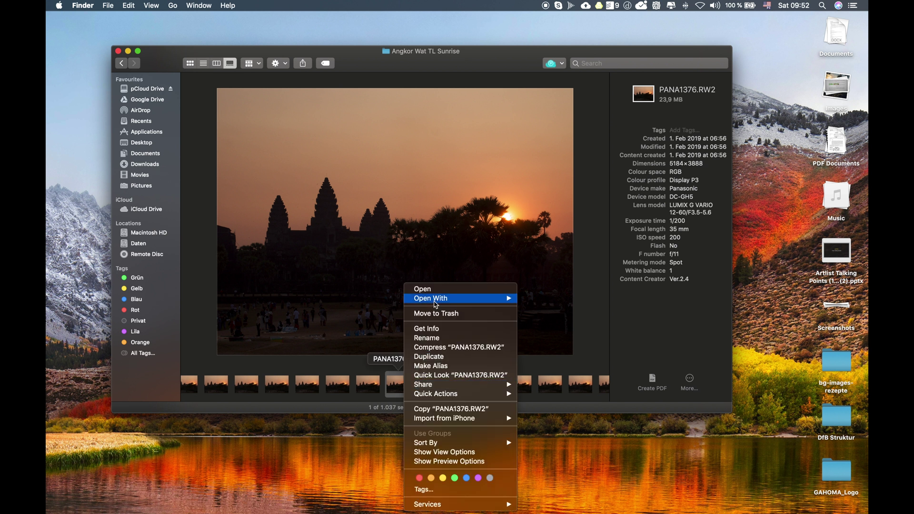
{"action": "mouse_move", "coordinate": [453, 303]}
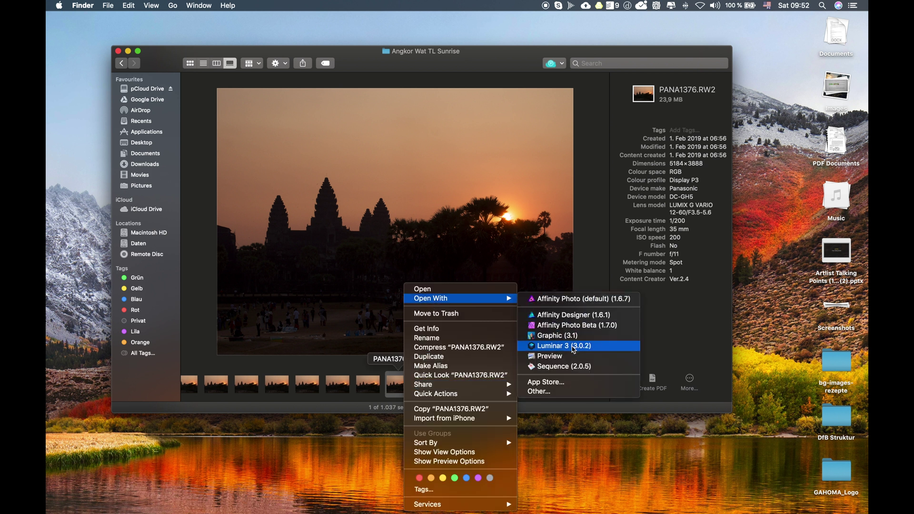
{"action": "left_click", "coordinate": [559, 347]}
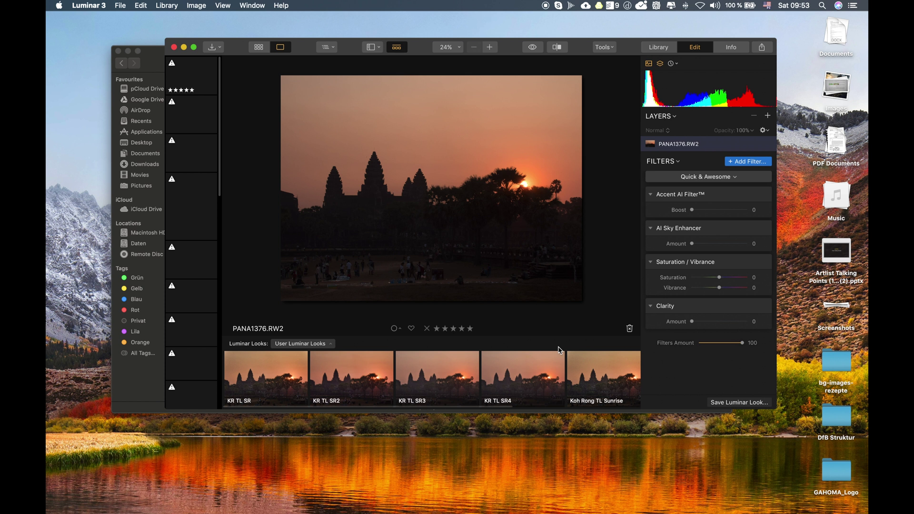
Go full screen, set Accent AI Boost to 100, and return AI Sky Enhancer to 0 after trying 100.
{"action": "left_click", "coordinate": [195, 48]}
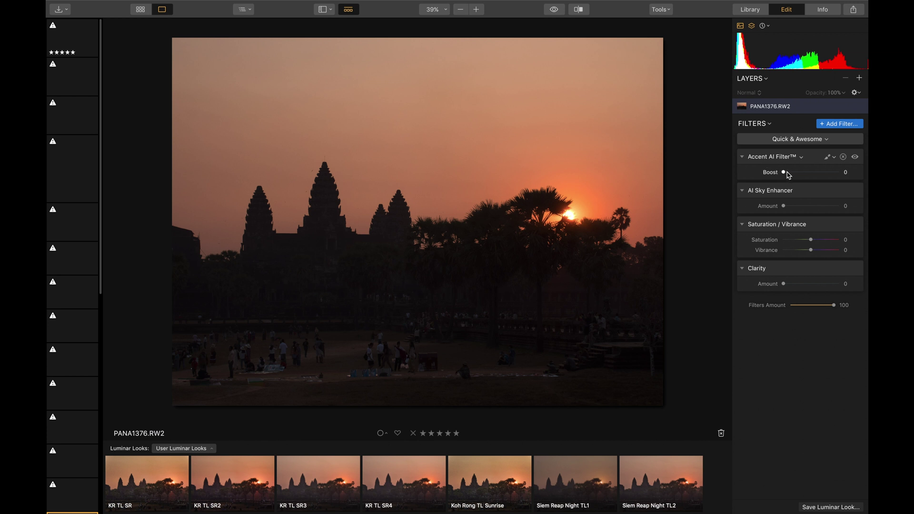
{"action": "left_click_drag", "start_coordinate": [782, 172], "coordinate": [839, 171]}
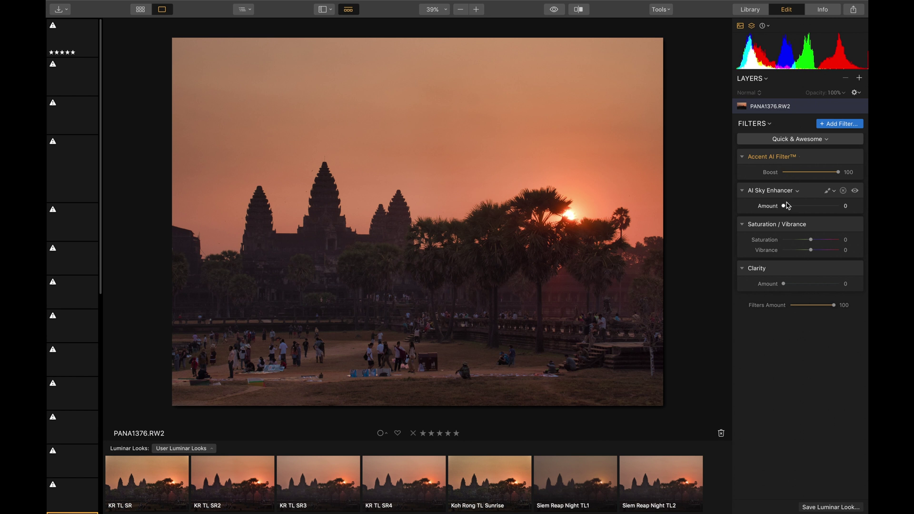
{"action": "left_click_drag", "start_coordinate": [783, 206], "coordinate": [839, 205]}
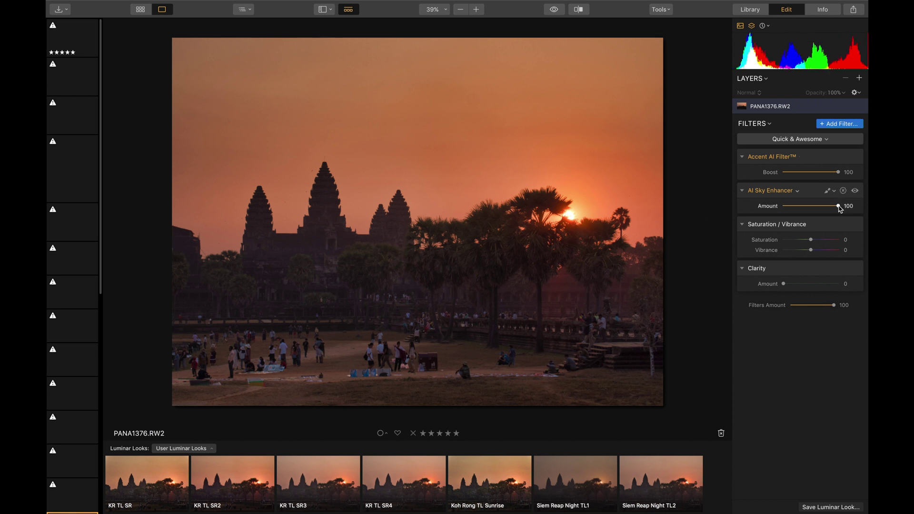
{"action": "left_click_drag", "start_coordinate": [839, 206], "coordinate": [763, 206]}
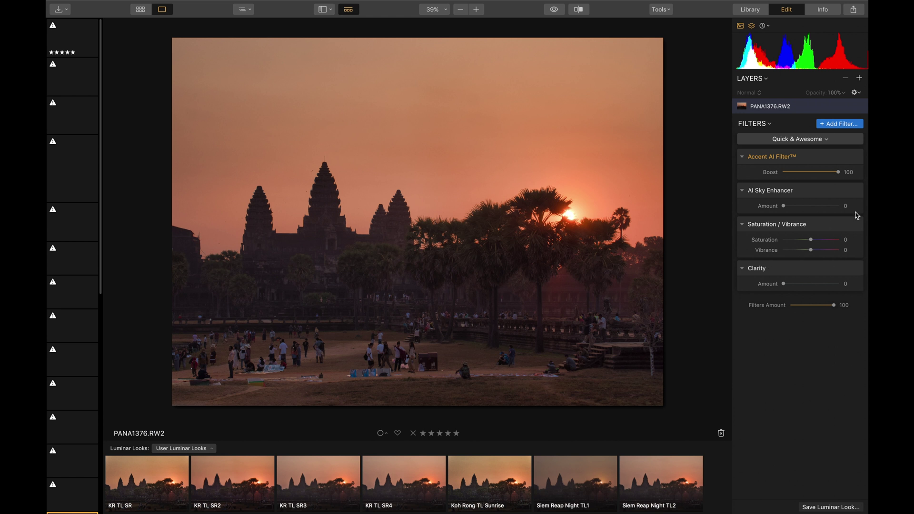
Try the Aerial Photography workspace, then switch the filter workspace to Professional.
{"action": "left_click", "coordinate": [822, 141]}
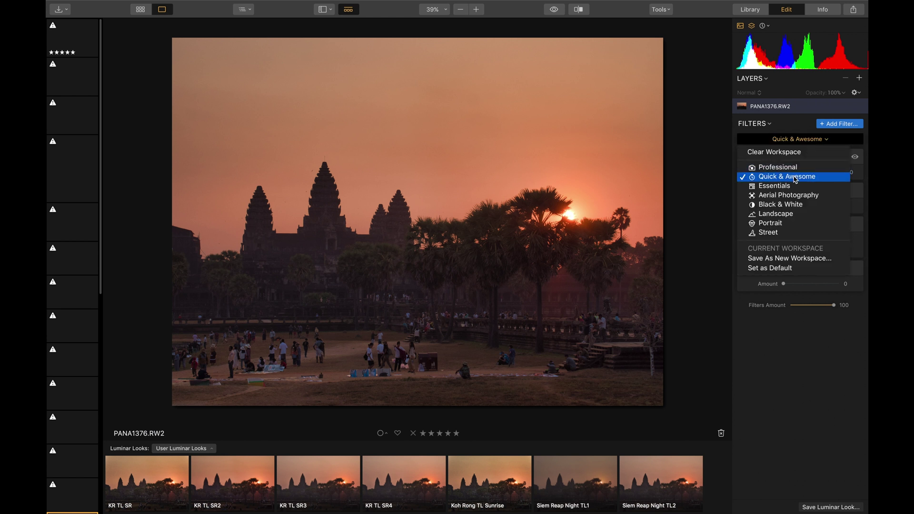
{"action": "left_click", "coordinate": [777, 198]}
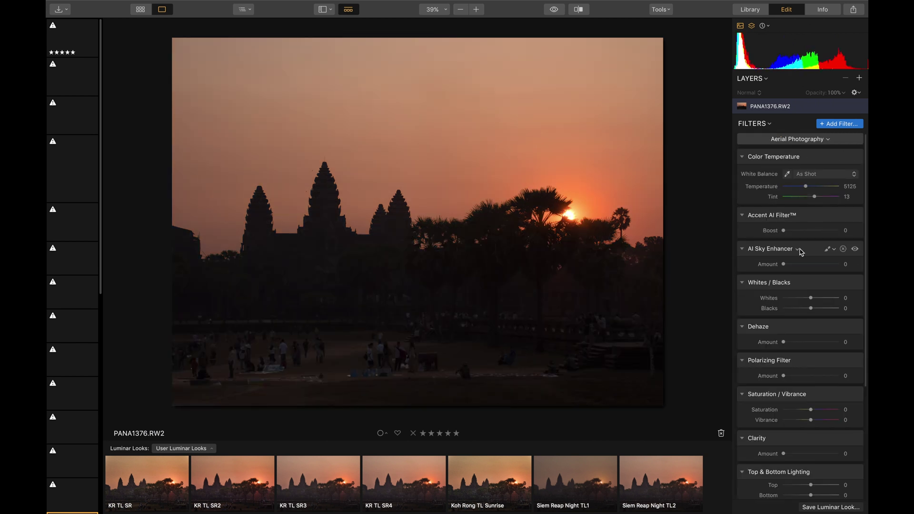
{"action": "scroll", "coordinate": [807, 306], "scroll_direction": "down", "scroll_amount": 10}
{"action": "scroll", "coordinate": [807, 309], "scroll_direction": "up", "scroll_amount": 10}
{"action": "scroll", "coordinate": [802, 158], "scroll_direction": "down", "scroll_amount": 5}
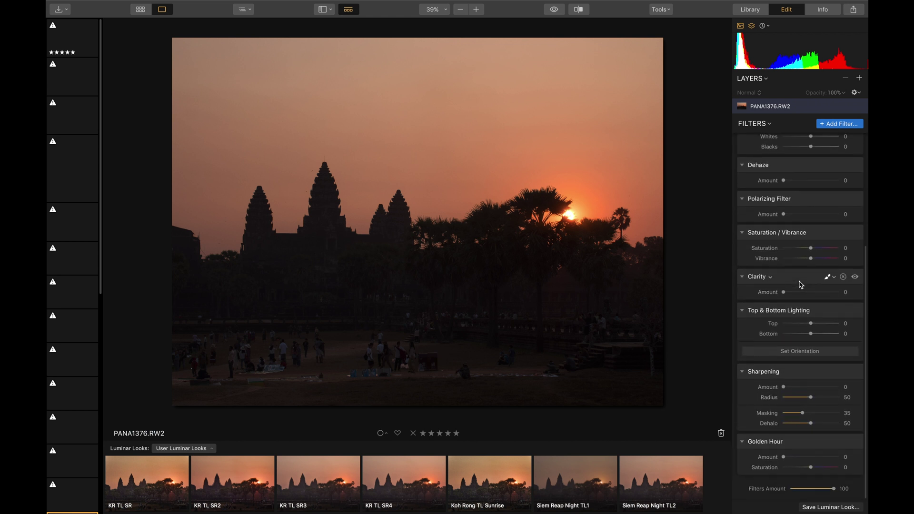
{"action": "scroll", "coordinate": [801, 285], "scroll_direction": "up", "scroll_amount": 5}
{"action": "left_click", "coordinate": [806, 140]}
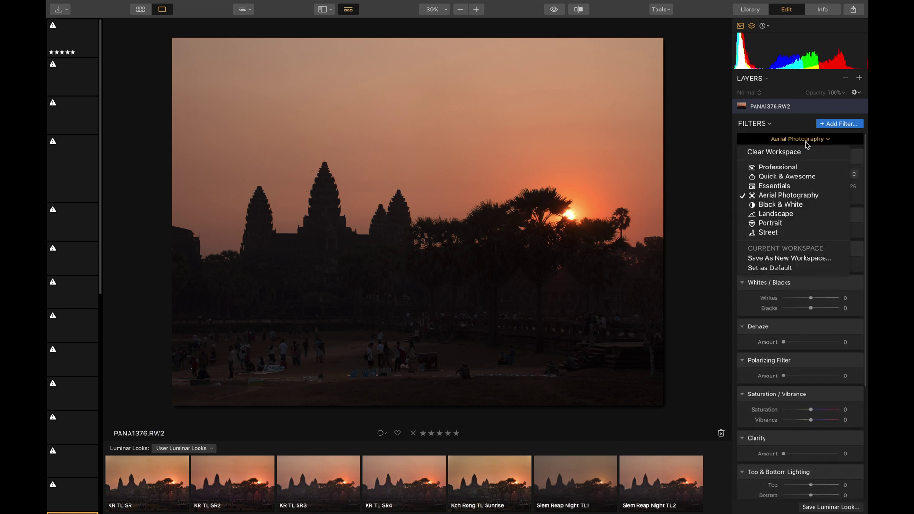
{"action": "left_click", "coordinate": [761, 167]}
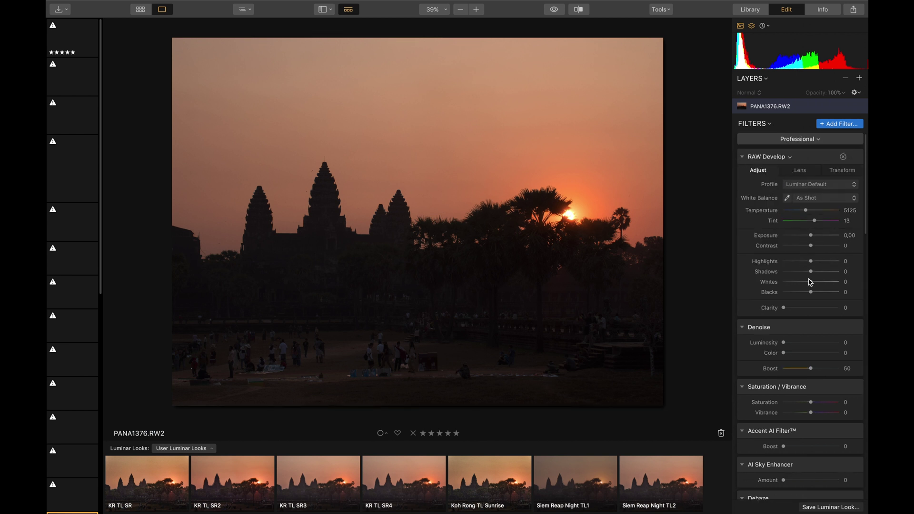
In RAW Develop, set Shadows to 34, Contrast to -30 and Highlights to -25.
{"action": "left_click_drag", "start_coordinate": [812, 274], "coordinate": [823, 275]}
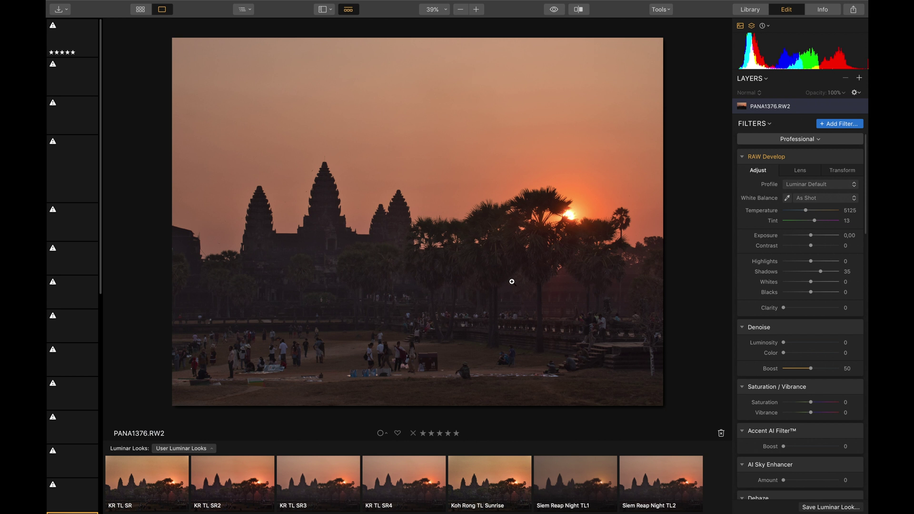
{"action": "left_click_drag", "start_coordinate": [823, 276], "coordinate": [802, 250]}
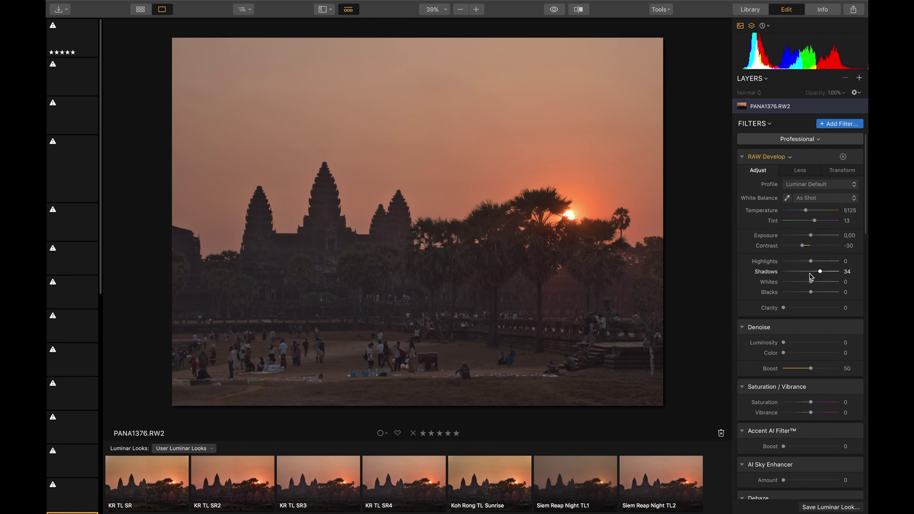
{"action": "mouse_move", "coordinate": [811, 262]}
{"action": "left_mouse_down"}
{"action": "mouse_move", "coordinate": [781, 264]}
{"action": "mouse_move", "coordinate": [805, 265]}
{"action": "left_mouse_up"}
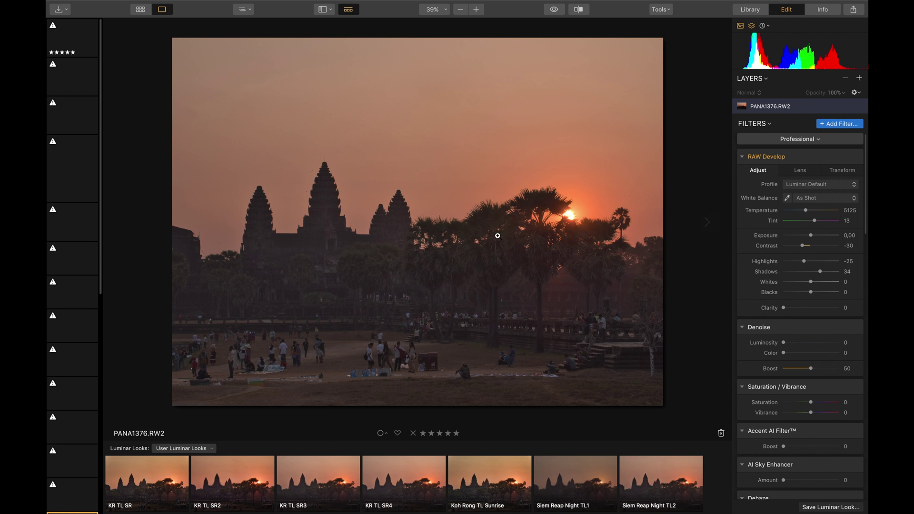
{"action": "mouse_move", "coordinate": [850, 160]}
Remove RAW Develop to compare the photo, then restore it with Cmd+Z.
{"action": "left_click", "coordinate": [843, 158]}
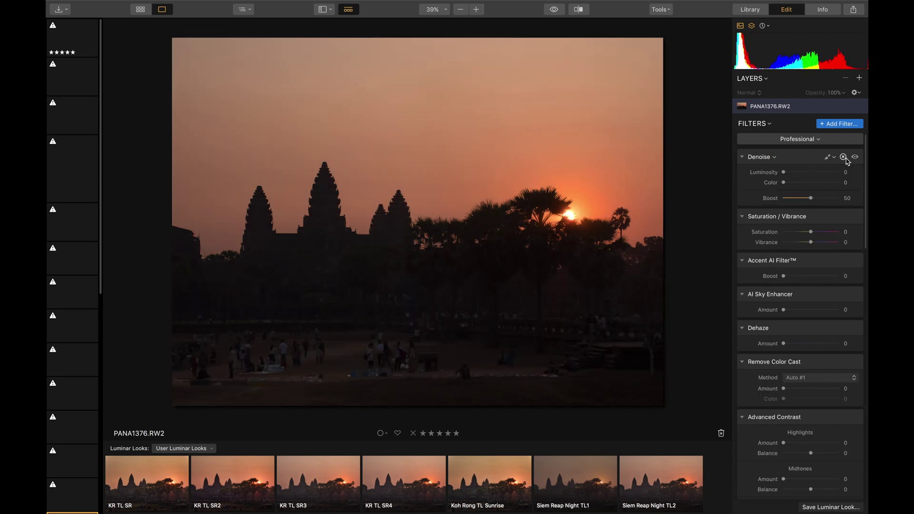
{"action": "key", "text": "super+z"}
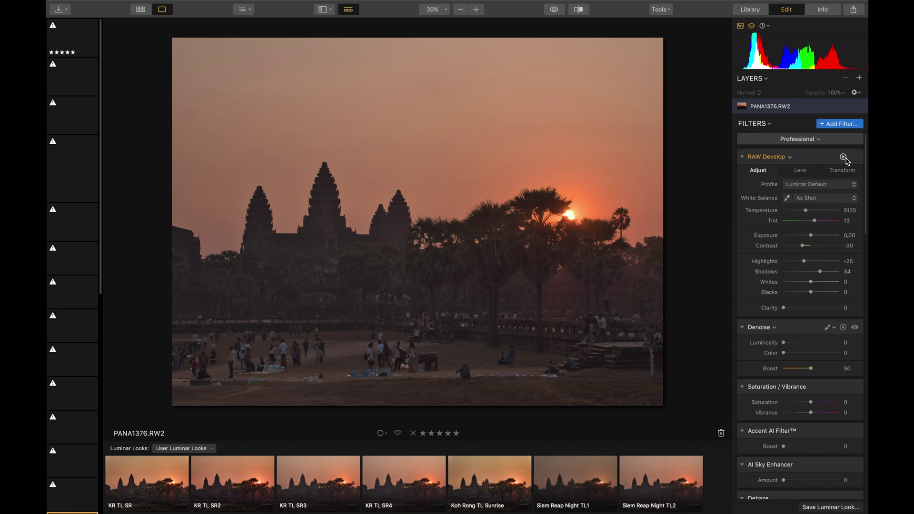
{"action": "mouse_move", "coordinate": [327, 2]}
Save the current edits as a new Luminar Look named 'AW TL'.
{"action": "left_click", "coordinate": [838, 506]}
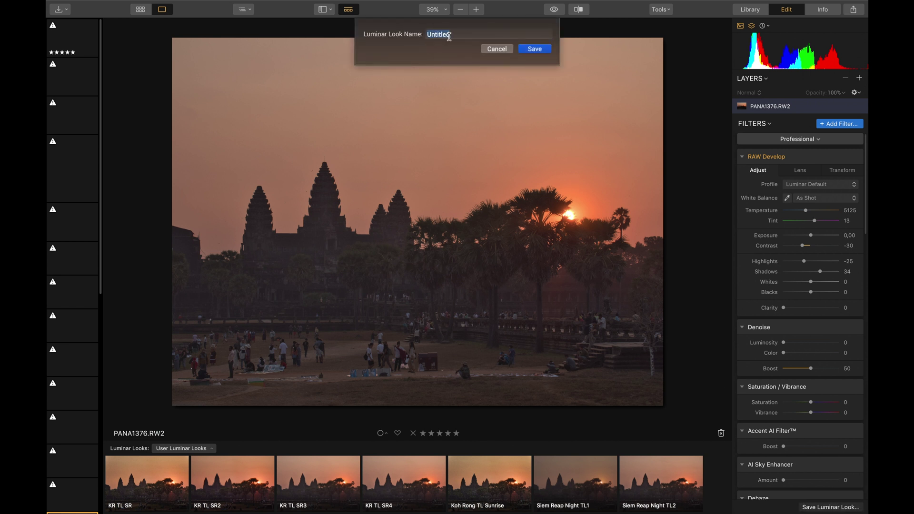
{"action": "type", "text": "AW TL"}
{"action": "left_click", "coordinate": [534, 49]}
Start Batch Processing from the File menu.
{"action": "mouse_move", "coordinate": [75, 4]}
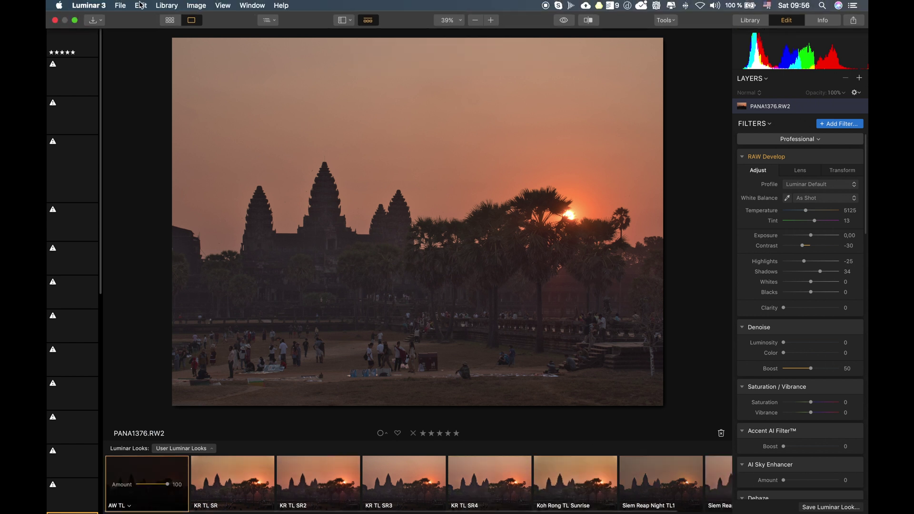
{"action": "left_click", "coordinate": [120, 5]}
{"action": "left_click", "coordinate": [148, 137]}
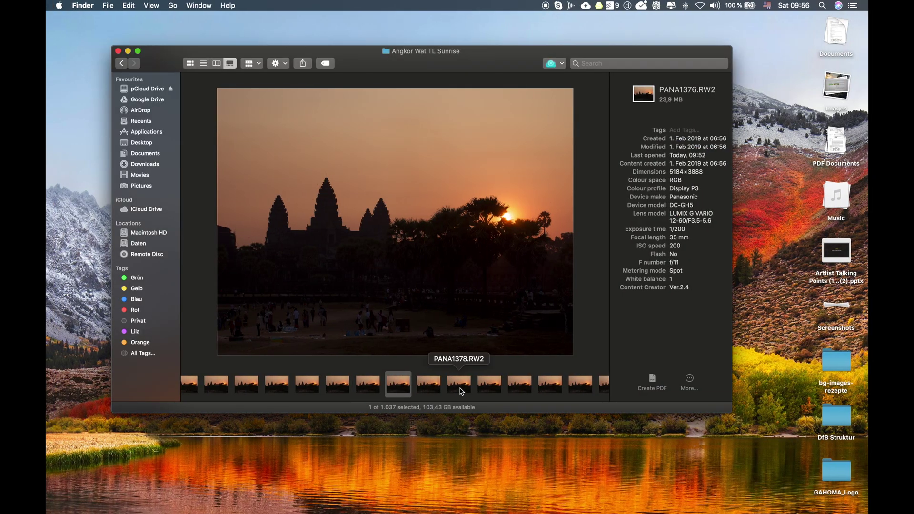
In List view, select PANA0685.RW2 through PANA1851.RW2 (1,035 frames) and drag them into the batch loader.
{"action": "right_click", "coordinate": [460, 392]}
{"action": "left_click", "coordinate": [269, 106]}
{"action": "left_click", "coordinate": [200, 67]}
{"action": "scroll", "coordinate": [322, 138], "scroll_direction": "up", "scroll_amount": 15}
{"action": "scroll", "coordinate": [323, 143], "scroll_direction": "up", "scroll_amount": 20}
{"action": "left_click", "coordinate": [232, 110]}
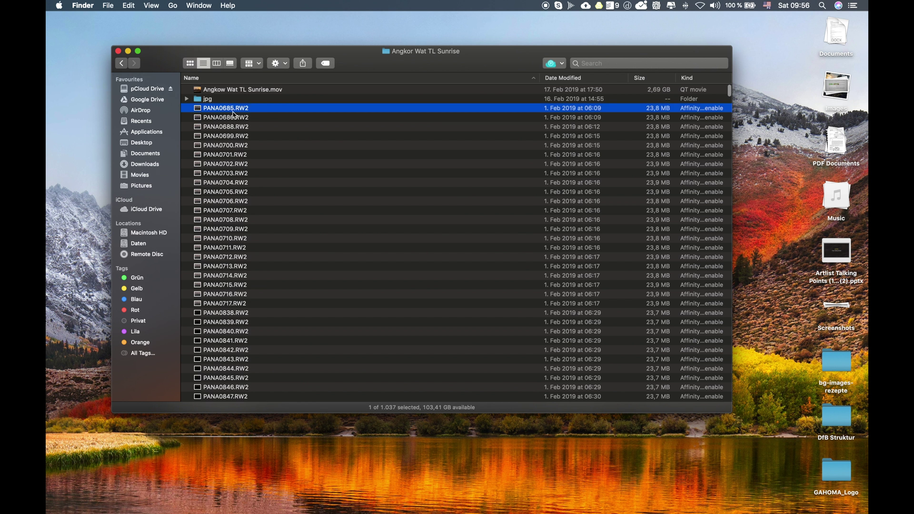
{"action": "scroll", "coordinate": [333, 272], "scroll_direction": "down", "scroll_amount": 20}
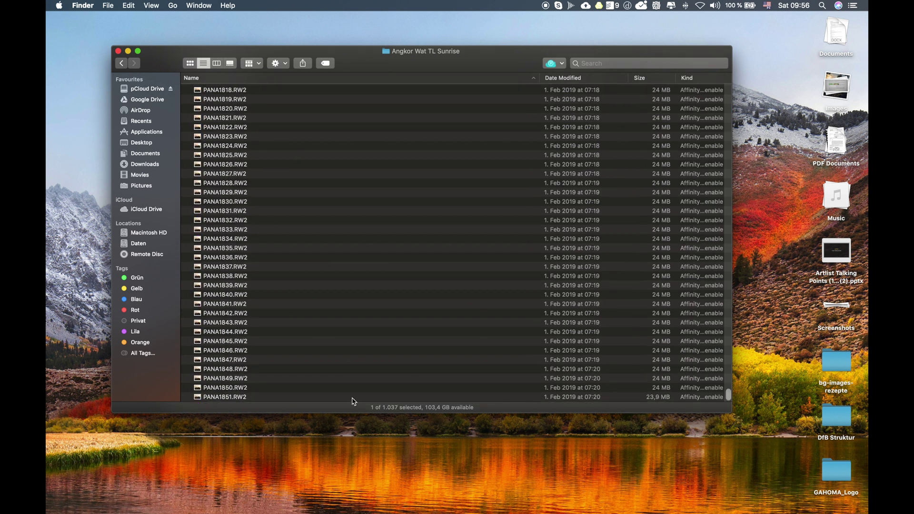
{"action": "left_click", "coordinate": [294, 397], "text": "shift"}
{"action": "left_click_drag", "start_coordinate": [456, 318], "coordinate": [404, 256]}
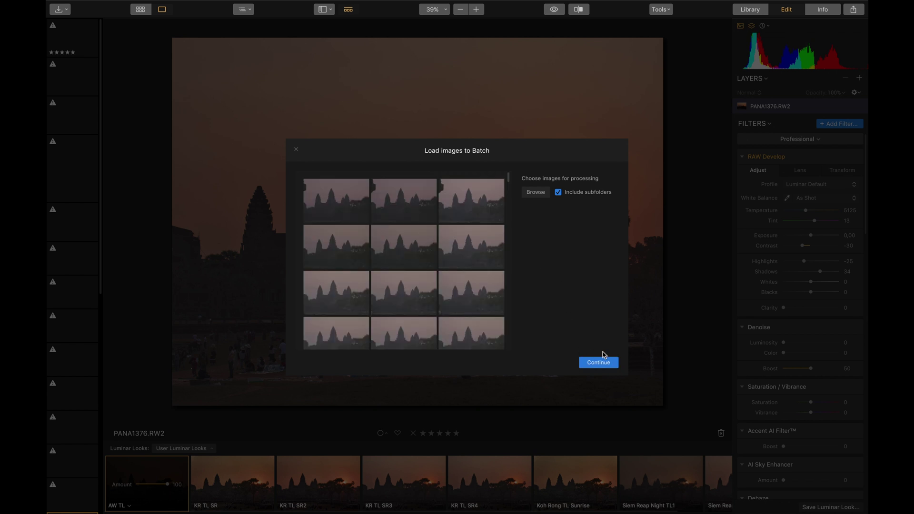
Continue to Batch Settings and choose User Luminar Looks > AW TL as the batch look.
{"action": "left_click", "coordinate": [599, 363]}
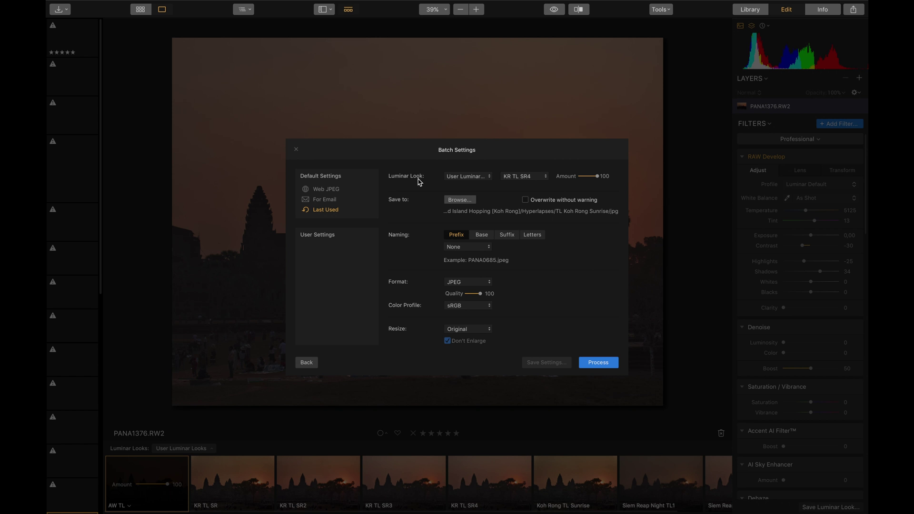
{"action": "left_click", "coordinate": [465, 179]}
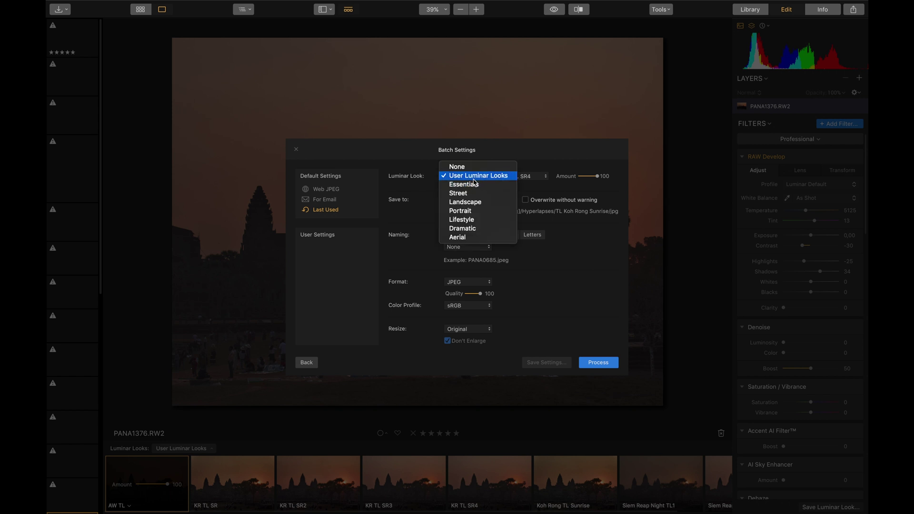
{"action": "left_click", "coordinate": [485, 177]}
{"action": "left_click", "coordinate": [521, 176]}
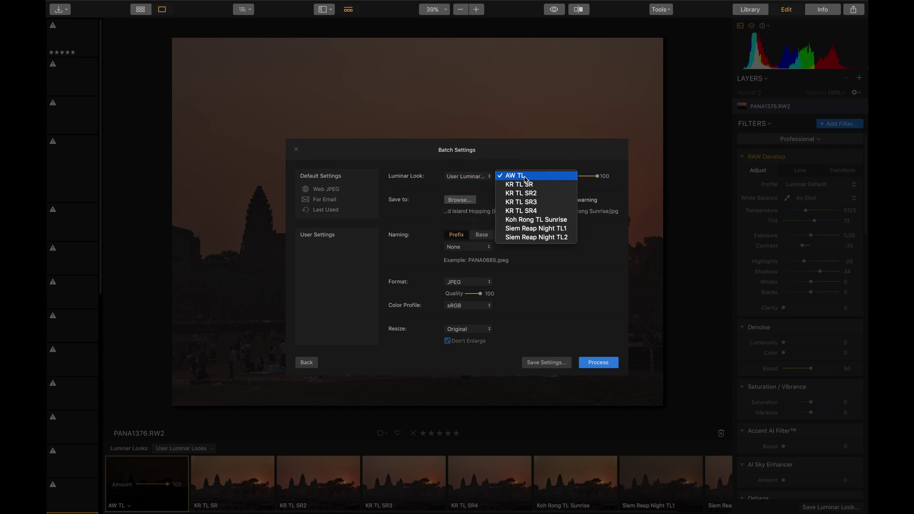
{"action": "left_click", "coordinate": [523, 177]}
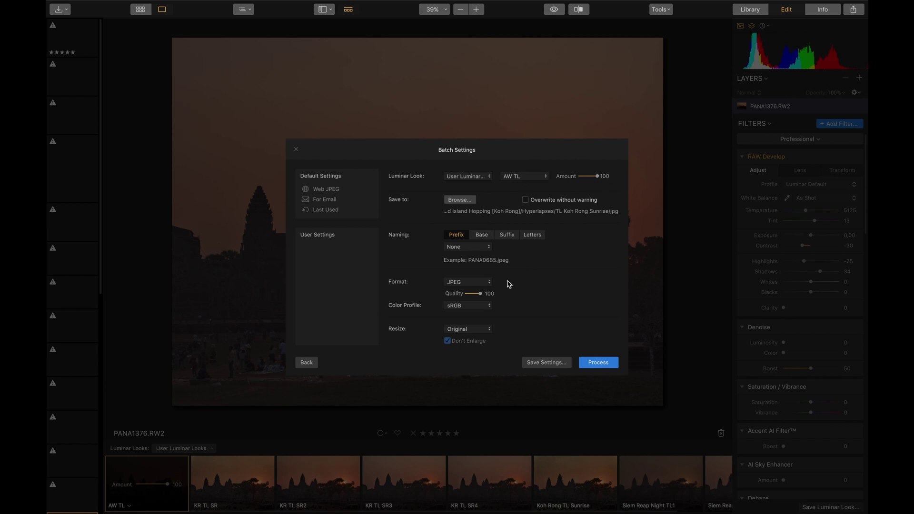
Keep JPEG as the output format and close the Batch Settings window.
{"action": "left_click", "coordinate": [461, 284]}
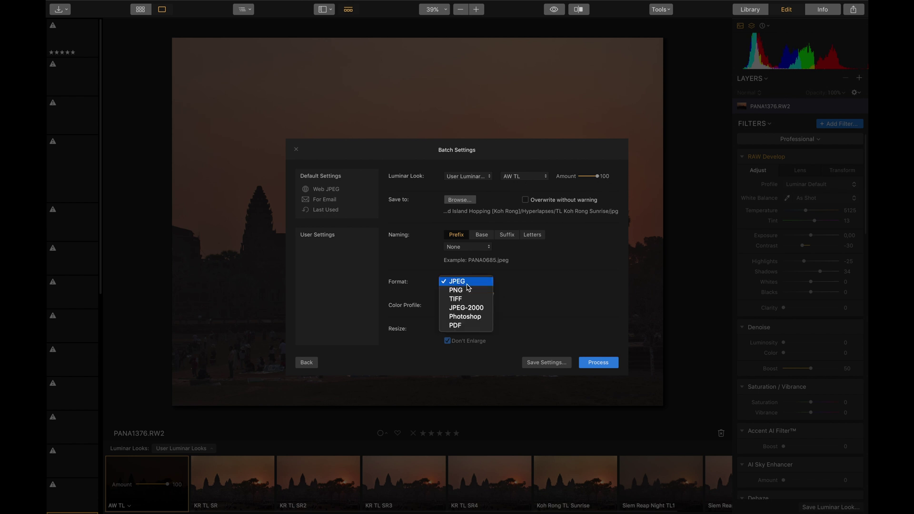
{"action": "left_click", "coordinate": [470, 283]}
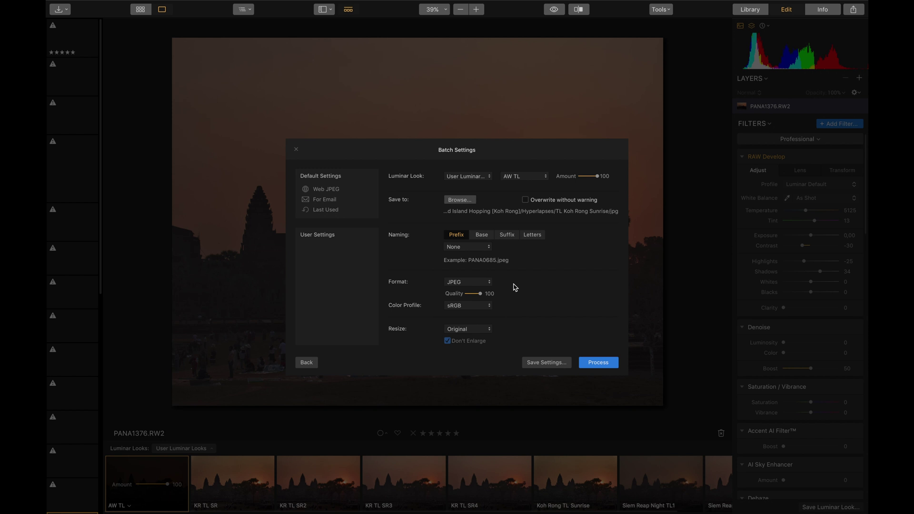
{"action": "left_click", "coordinate": [488, 283]}
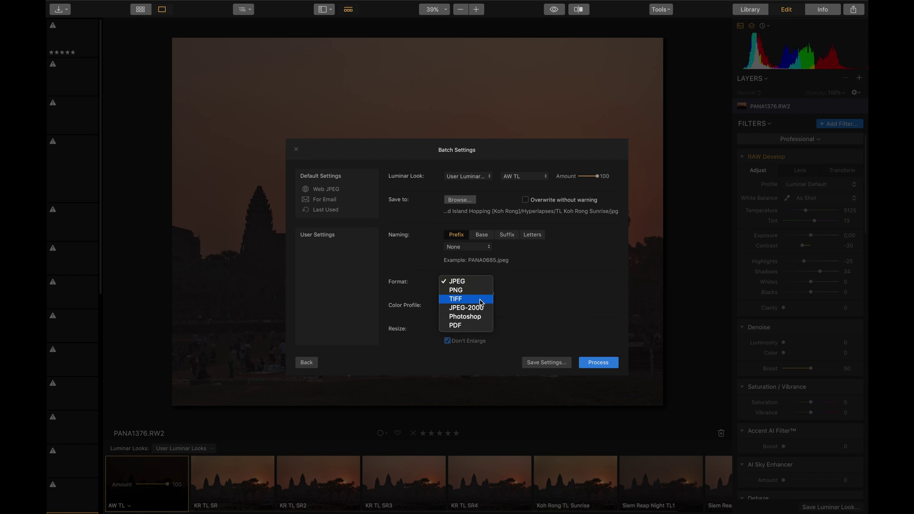
{"action": "left_click", "coordinate": [567, 293]}
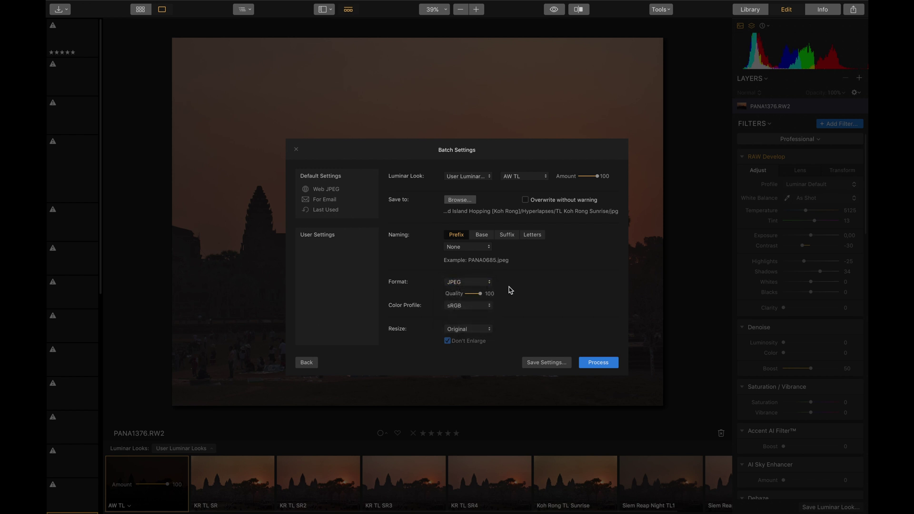
{"action": "left_click", "coordinate": [479, 283]}
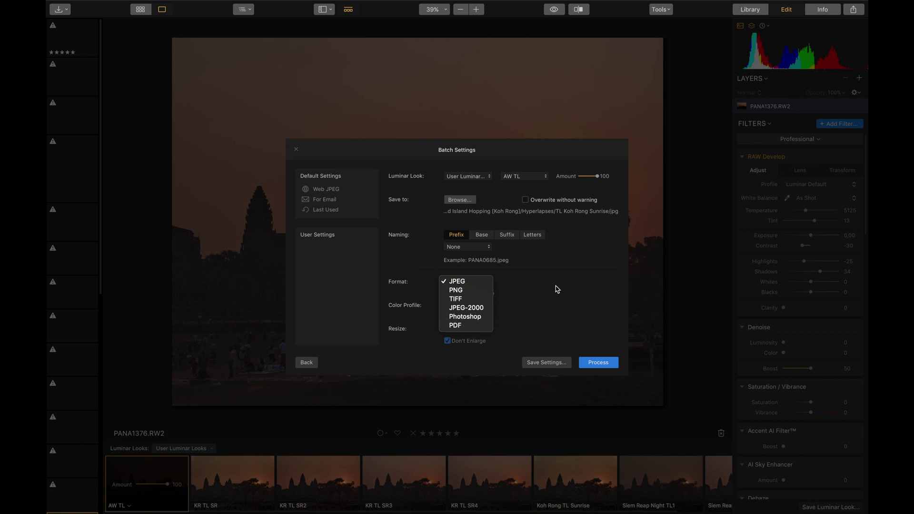
{"action": "left_click", "coordinate": [573, 295]}
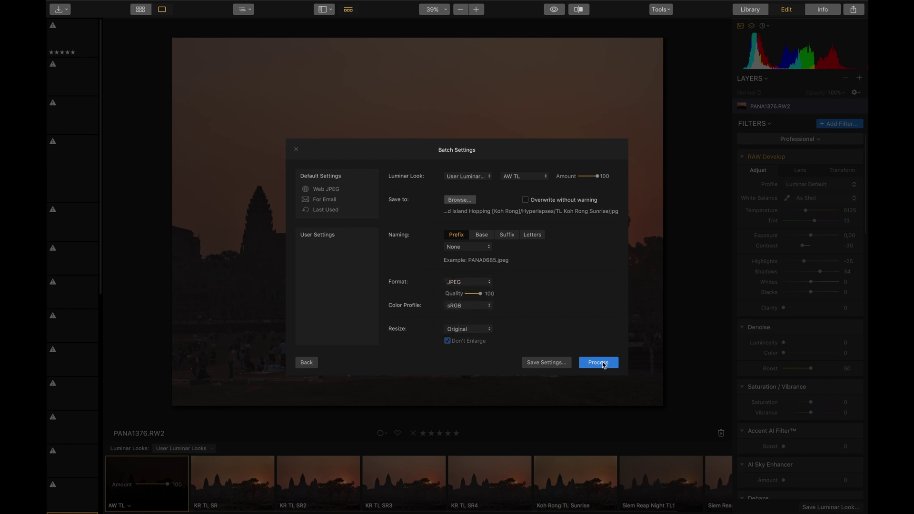
{"action": "left_click", "coordinate": [297, 149]}
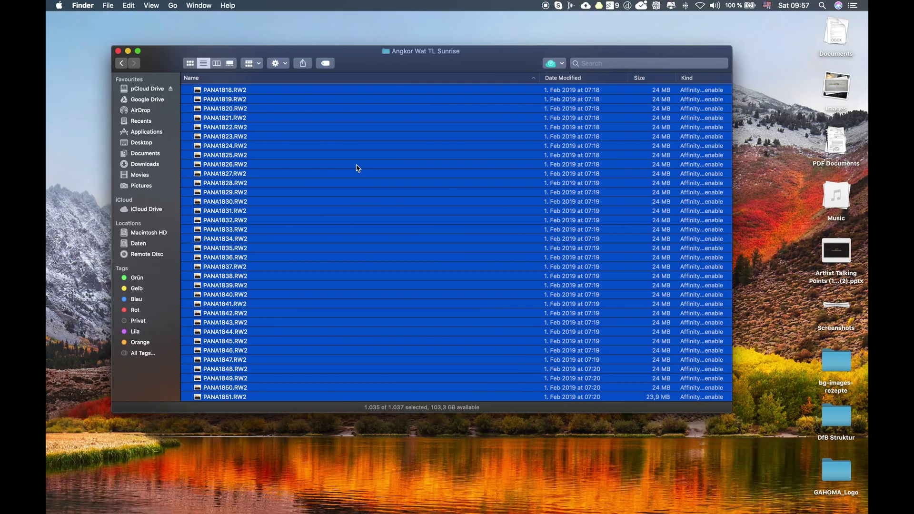
Expand the jpg folder inside Angkor Wat TL Sunrise to list its exported frames.
{"action": "scroll", "coordinate": [345, 162], "scroll_direction": "down", "scroll_amount": 3}
{"action": "scroll", "coordinate": [345, 162], "scroll_direction": "up", "scroll_amount": 10}
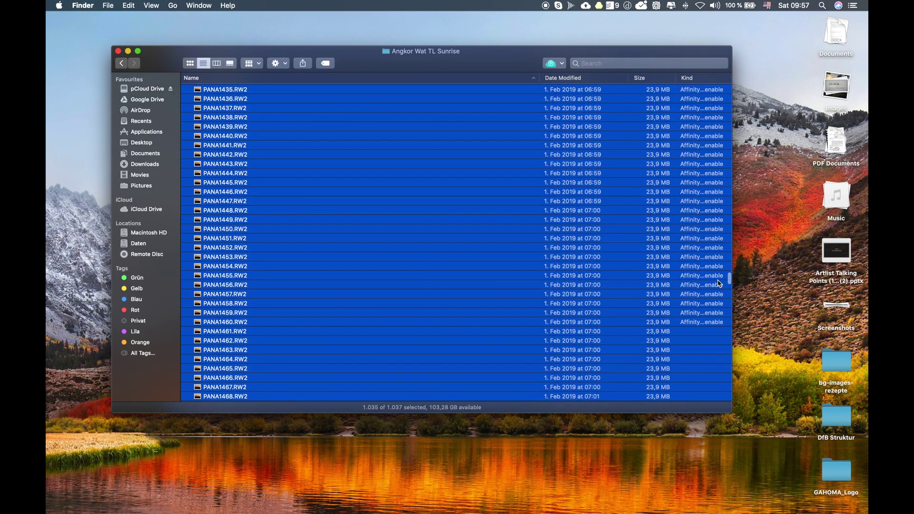
{"action": "left_click_drag", "start_coordinate": [728, 276], "coordinate": [728, 70]}
{"action": "left_click", "coordinate": [205, 100]}
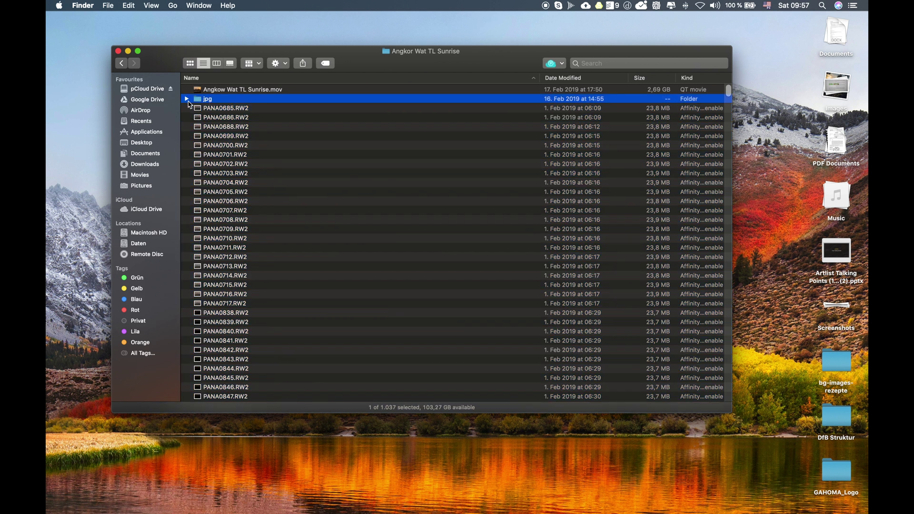
{"action": "left_click", "coordinate": [188, 100]}
{"action": "left_click", "coordinate": [269, 156]}
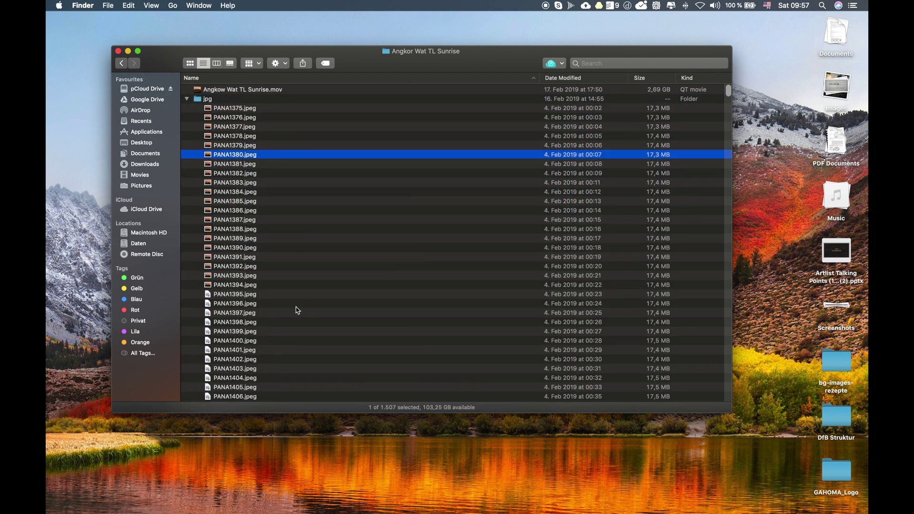
Quick Look the exported frames PANA1437.jpeg and PANA1442.jpeg.
{"action": "scroll", "coordinate": [300, 311], "scroll_direction": "down", "scroll_amount": 15}
{"action": "scroll", "coordinate": [302, 313], "scroll_direction": "down", "scroll_amount": 3}
{"action": "left_click", "coordinate": [275, 251]}
{"action": "key", "text": "space"}
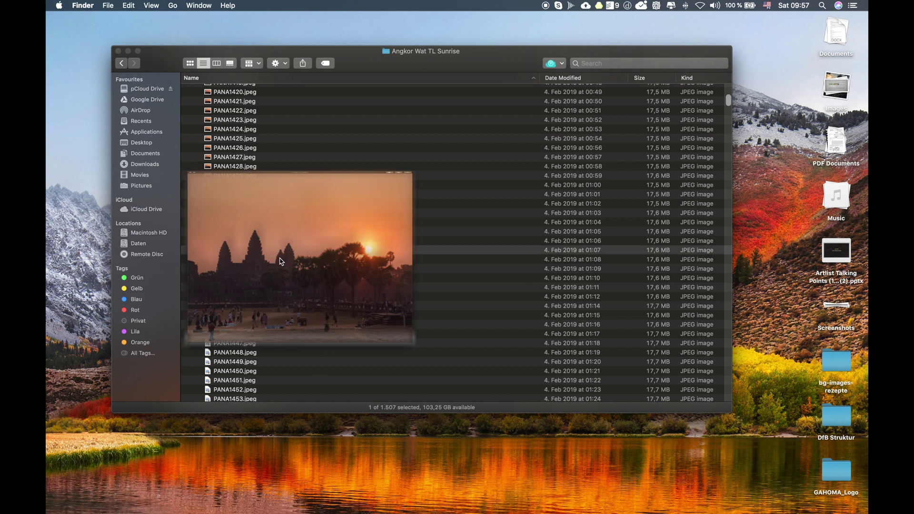
{"action": "key", "text": "space"}
{"action": "left_click", "coordinate": [265, 298]}
{"action": "scroll", "coordinate": [265, 300], "scroll_direction": "down", "scroll_amount": 5}
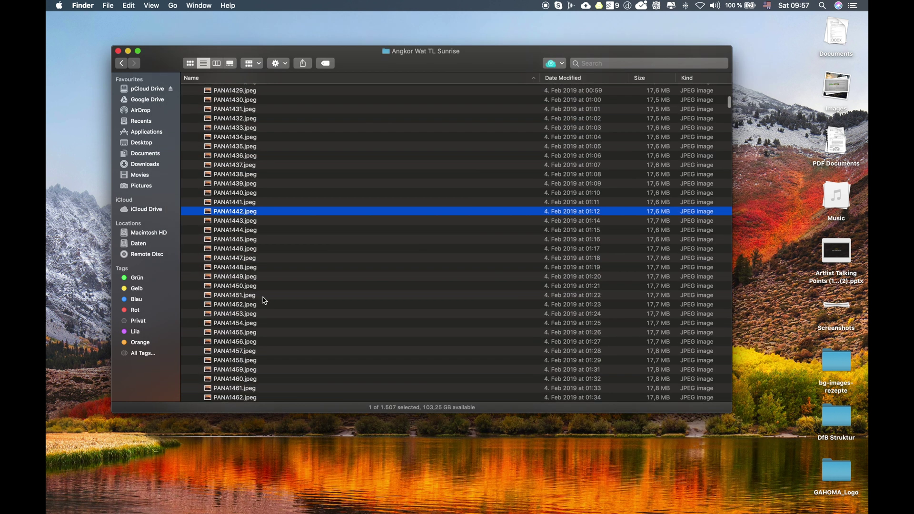
{"action": "key", "text": "space"}
{"action": "key", "text": "space"}
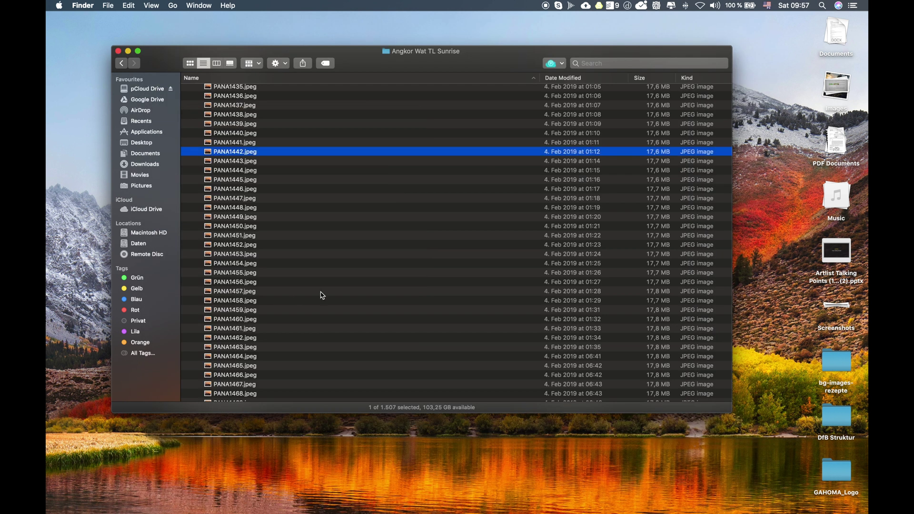
Launch TLDF from the third Launchpad page and move its window lower on screen.
{"action": "left_click", "coordinate": [265, 483]}
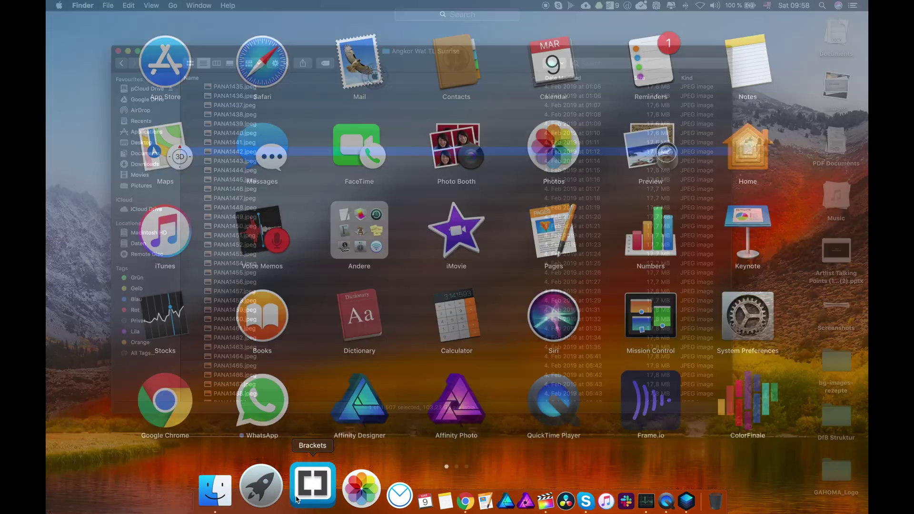
{"action": "scroll", "coordinate": [546, 336], "scroll_direction": "right", "scroll_amount": 2}
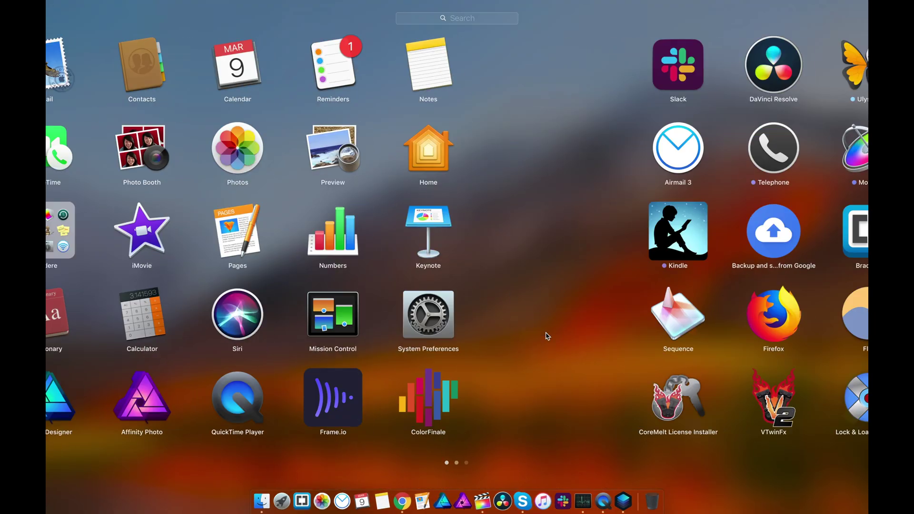
{"action": "scroll", "coordinate": [550, 336], "scroll_direction": "right", "scroll_amount": 2}
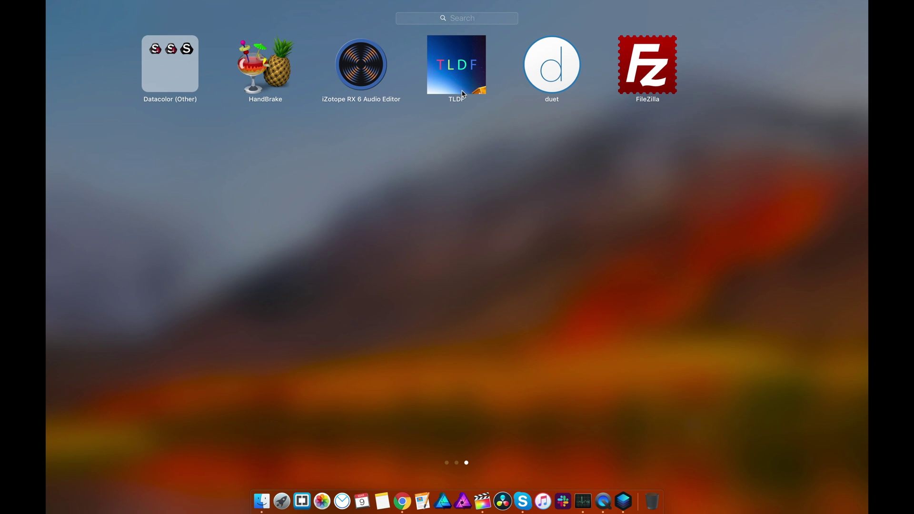
{"action": "left_click", "coordinate": [462, 94]}
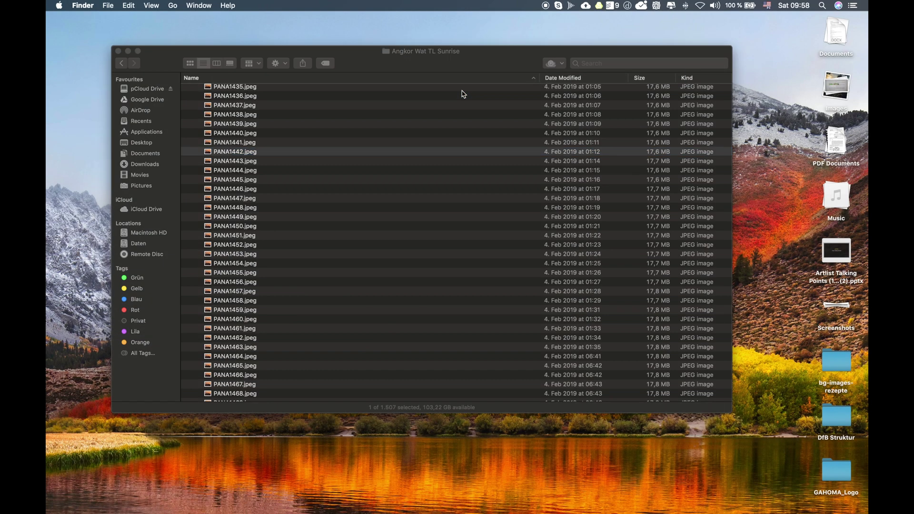
{"action": "left_click_drag", "start_coordinate": [459, 94], "coordinate": [461, 163]}
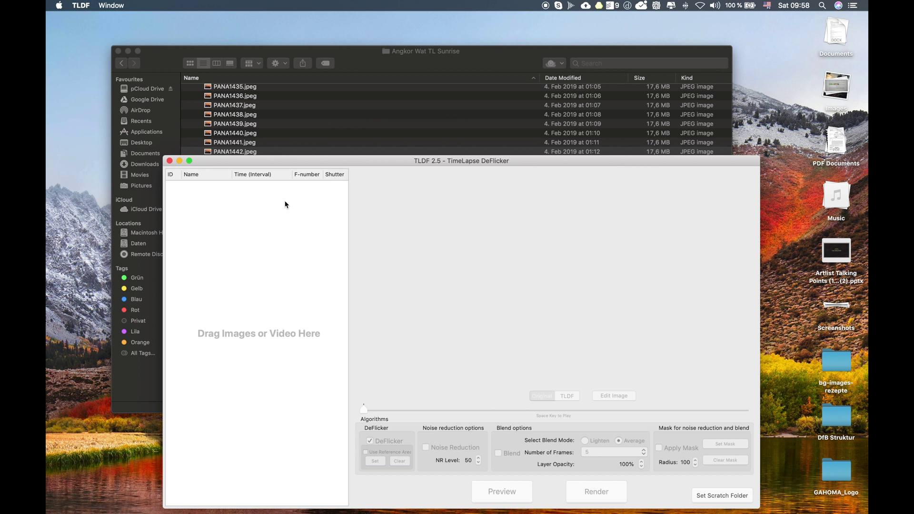
Pick a starting JPEG in the Finder list and shift-select a 274-file range.
{"action": "left_click", "coordinate": [335, 112]}
{"action": "key", "text": "Down"}
{"action": "scroll", "coordinate": [370, 194], "scroll_direction": "down", "scroll_amount": 5}
{"action": "left_click", "coordinate": [306, 158]}
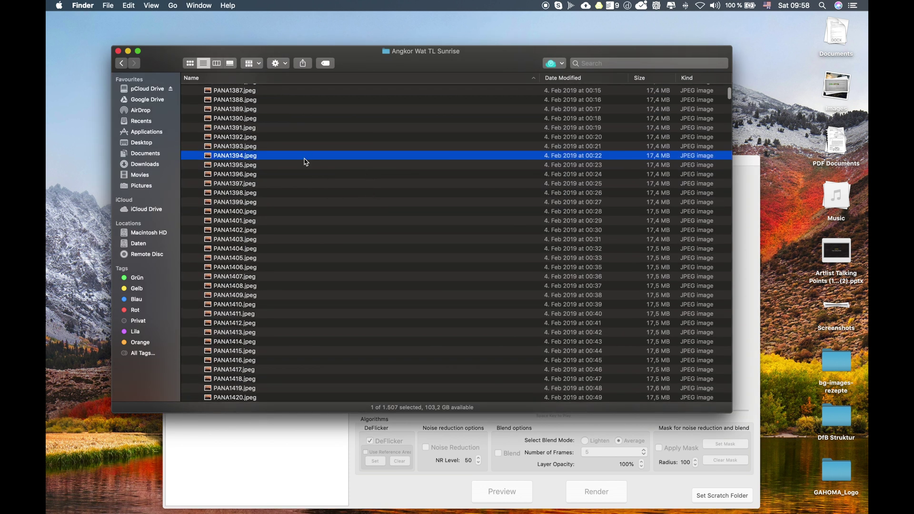
{"action": "scroll", "coordinate": [306, 181], "scroll_direction": "down", "scroll_amount": 5}
{"action": "scroll", "coordinate": [304, 184], "scroll_direction": "down", "scroll_amount": 5}
{"action": "left_click", "coordinate": [305, 180]}
{"action": "scroll", "coordinate": [304, 190], "scroll_direction": "down", "scroll_amount": 10}
{"action": "left_click", "coordinate": [296, 215], "text": "shift"}
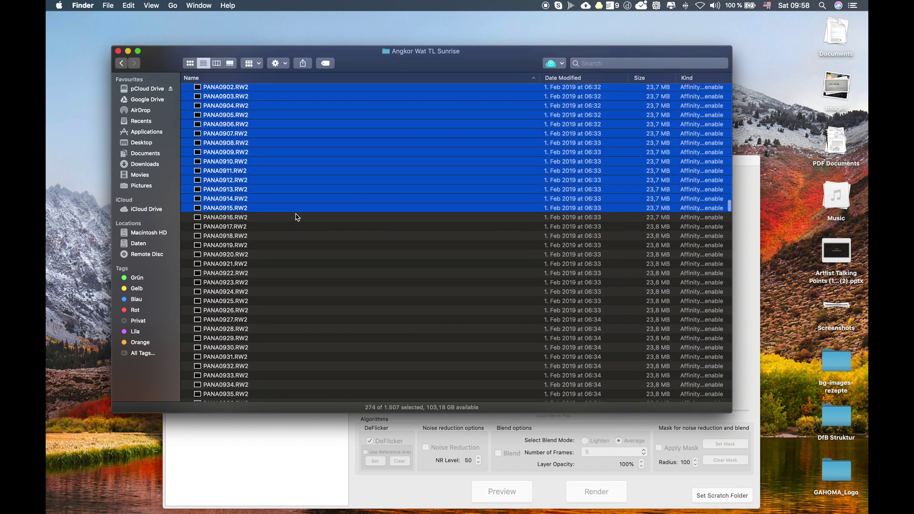
Reselect only the 169 frames from PANA1634 onward, drop them into TLDF, and raise its window.
{"action": "scroll", "coordinate": [293, 260], "scroll_direction": "up", "scroll_amount": 4}
{"action": "scroll", "coordinate": [293, 261], "scroll_direction": "up", "scroll_amount": 10}
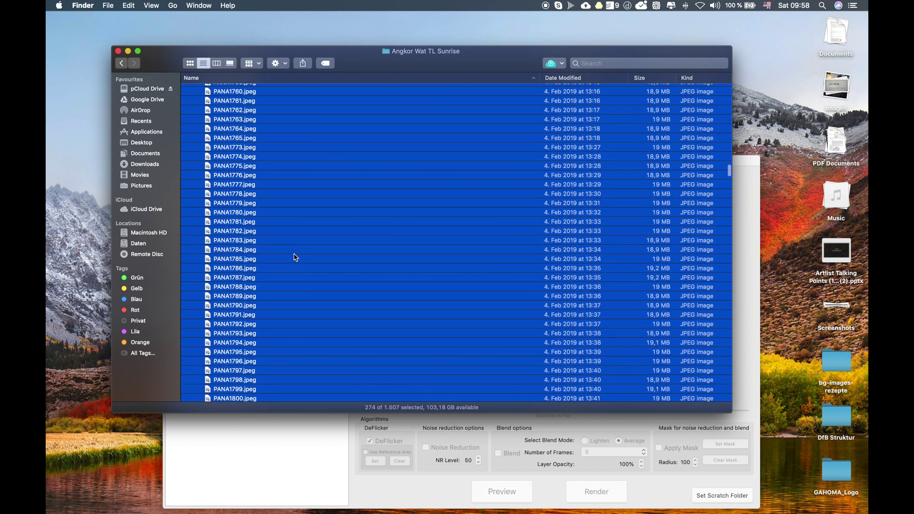
{"action": "left_click", "coordinate": [294, 256]}
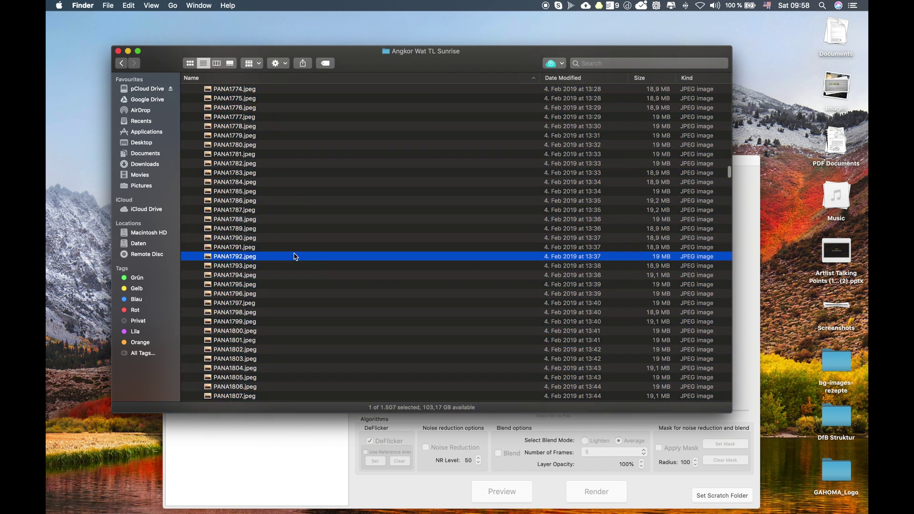
{"action": "scroll", "coordinate": [295, 257], "scroll_direction": "down", "scroll_amount": 5}
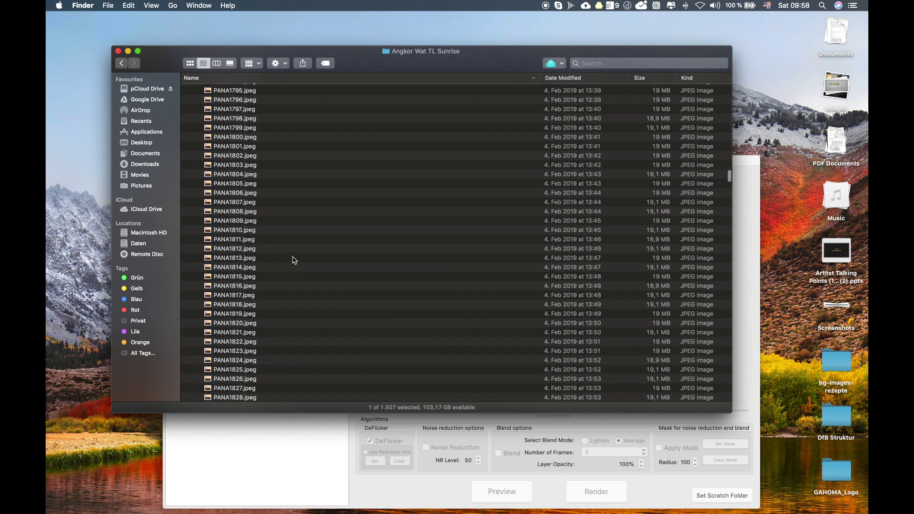
{"action": "left_click", "coordinate": [308, 224]}
{"action": "scroll", "coordinate": [308, 226], "scroll_direction": "up", "scroll_amount": 10}
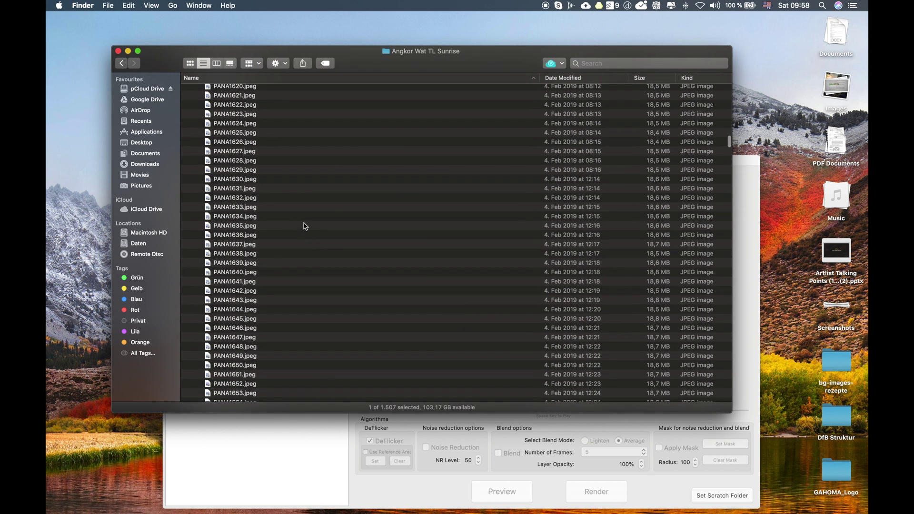
{"action": "left_click", "coordinate": [295, 218], "text": "shift"}
{"action": "left_click_drag", "start_coordinate": [265, 225], "coordinate": [291, 452]}
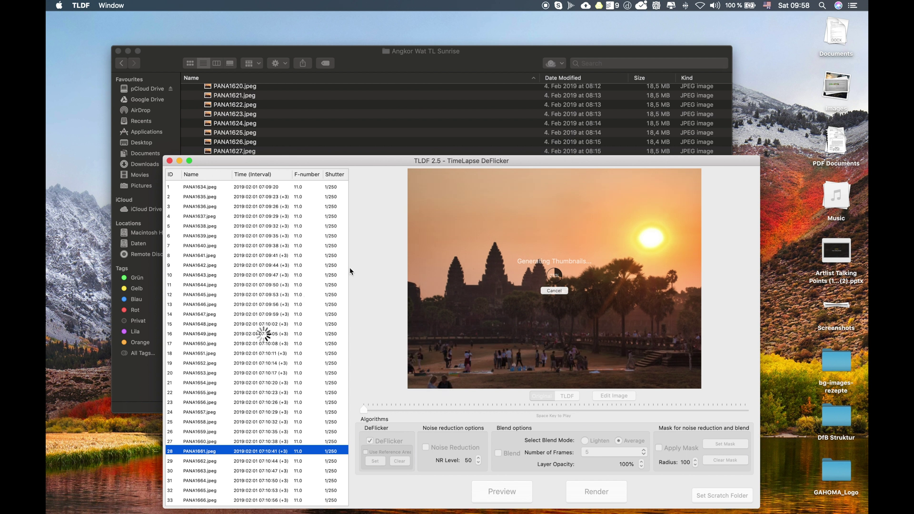
{"action": "left_click_drag", "start_coordinate": [390, 162], "coordinate": [400, 91]}
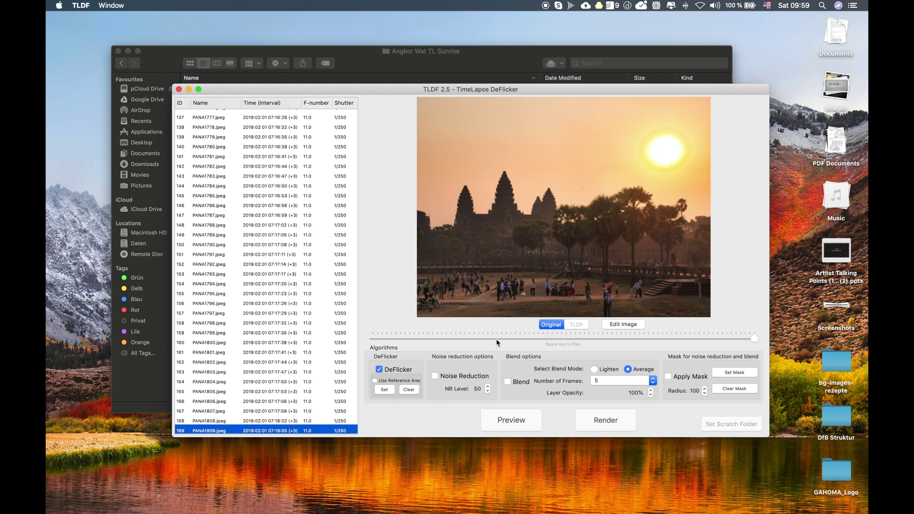
Set Number of Frames to 4, generate the deflickered preview, and view the Edit Image adjustments.
{"action": "left_click", "coordinate": [647, 380]}
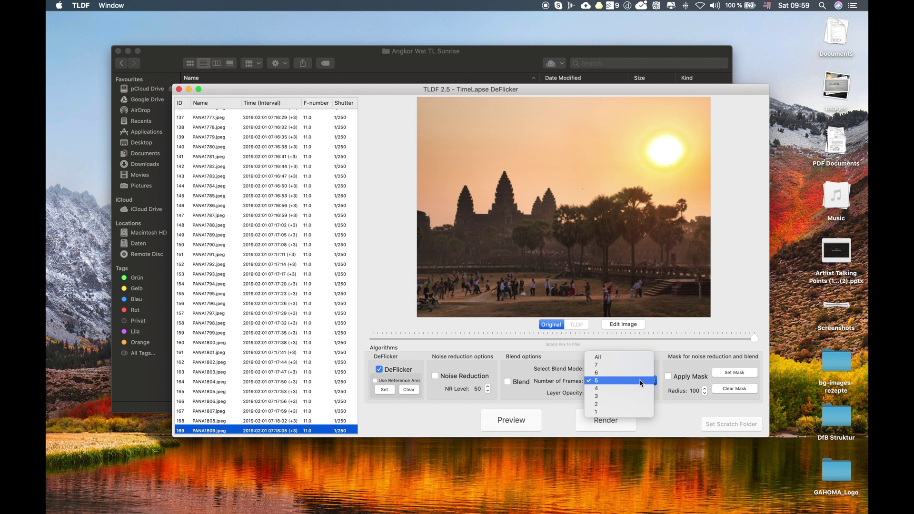
{"action": "left_click", "coordinate": [625, 388]}
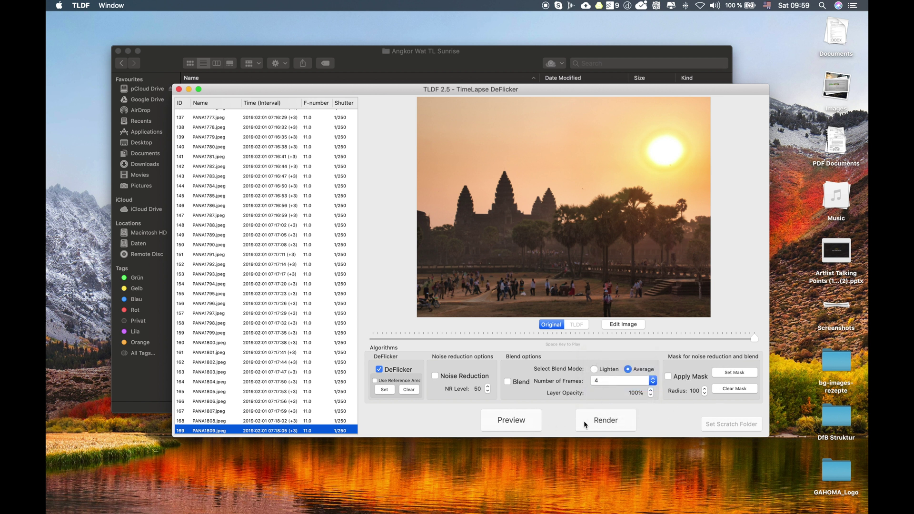
{"action": "left_click", "coordinate": [515, 424]}
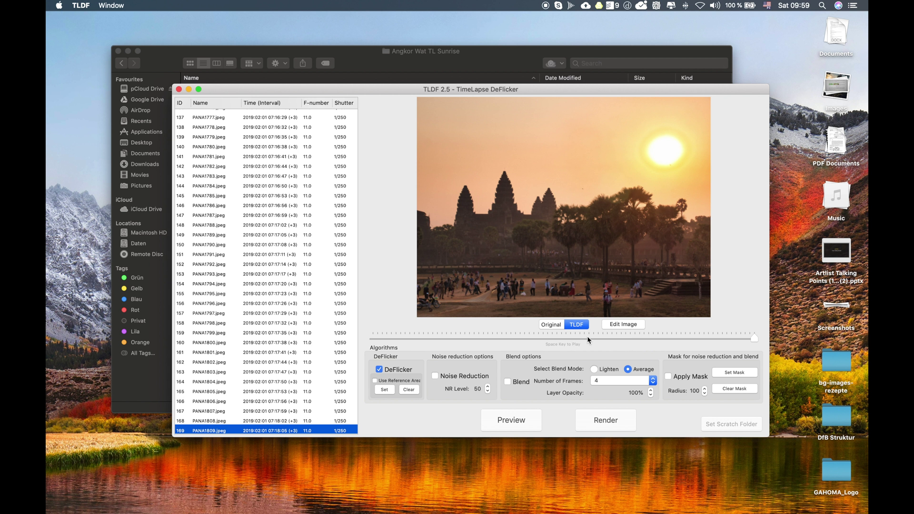
{"action": "left_click", "coordinate": [627, 326]}
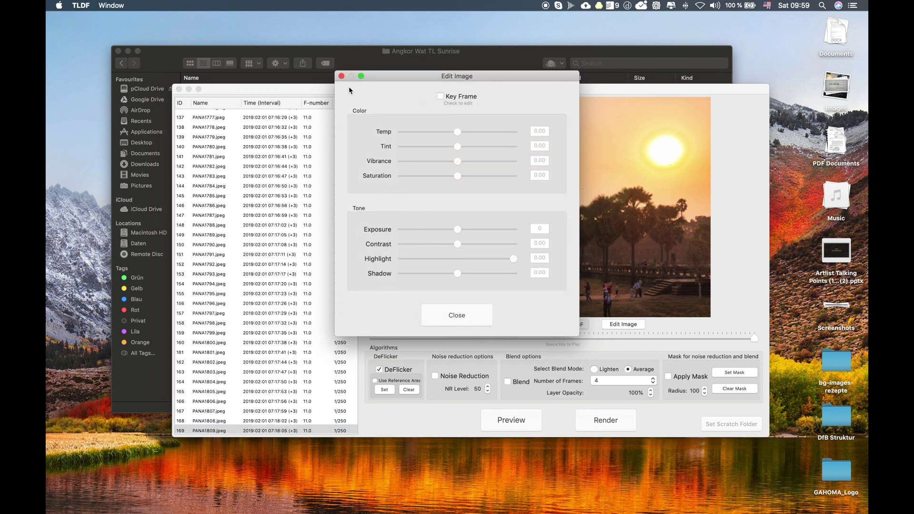
Close the unchanged Edit Image dialog and bring up Render settings for the 169 images.
{"action": "left_click", "coordinate": [342, 77]}
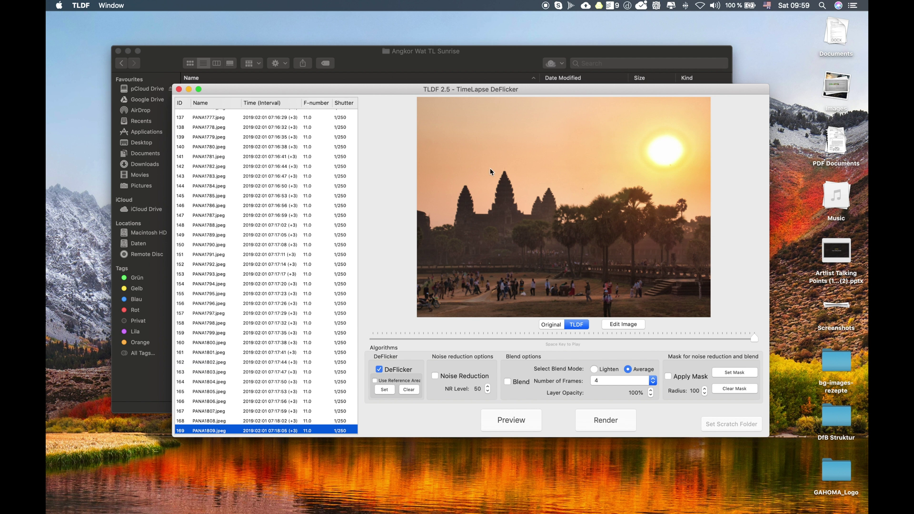
{"action": "left_click", "coordinate": [619, 424]}
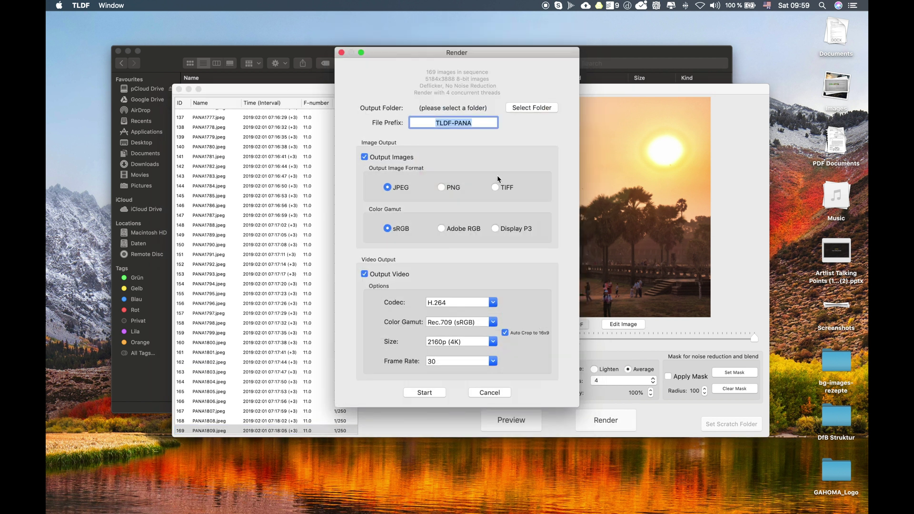
Switch the render to video-only output with ProRes 422 codec and Rec.709 gamut.
{"action": "left_click", "coordinate": [452, 122]}
{"action": "left_click", "coordinate": [453, 302]}
{"action": "left_click", "coordinate": [492, 302]}
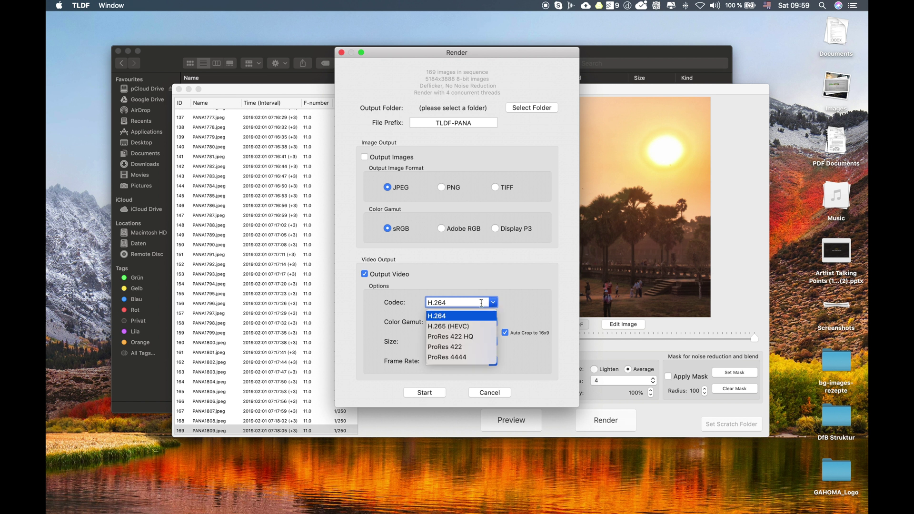
{"action": "left_click", "coordinate": [459, 336]}
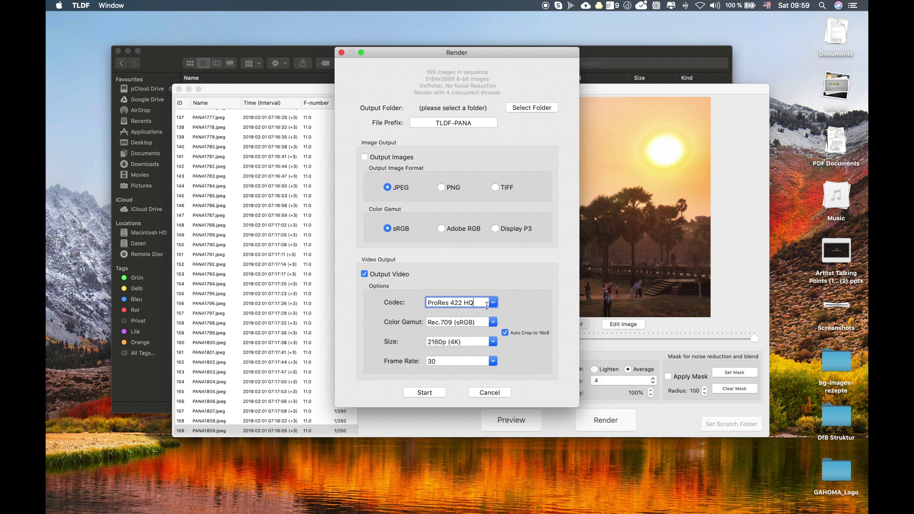
{"action": "left_click", "coordinate": [494, 303]}
{"action": "left_click", "coordinate": [468, 346]}
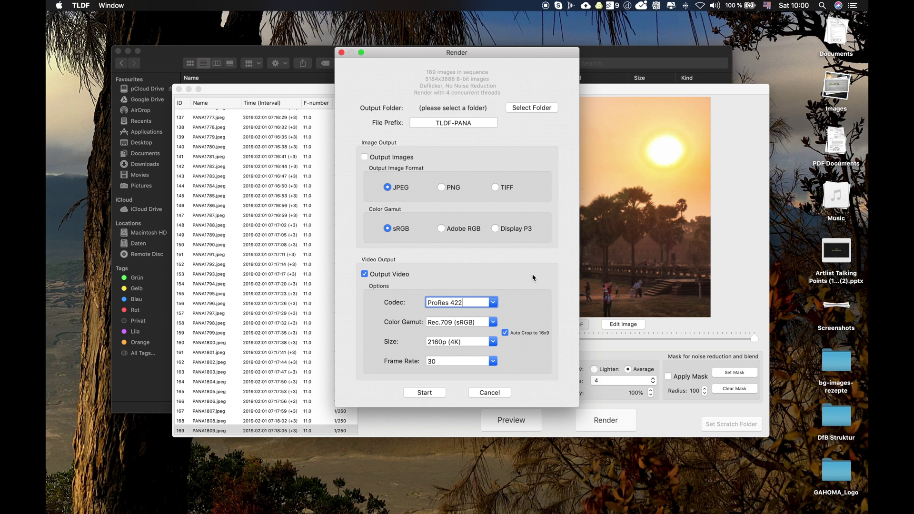
{"action": "left_click", "coordinate": [493, 322]}
{"action": "left_click", "coordinate": [508, 316]}
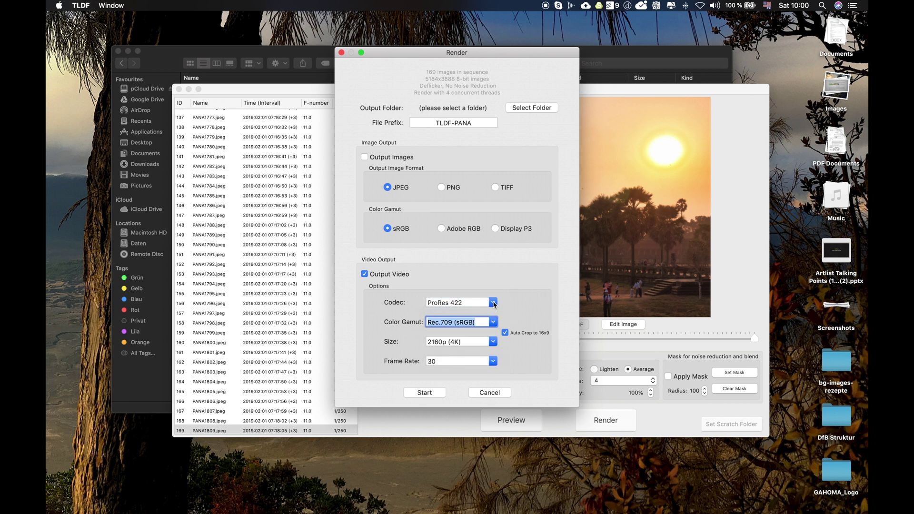
{"action": "left_click", "coordinate": [493, 322]}
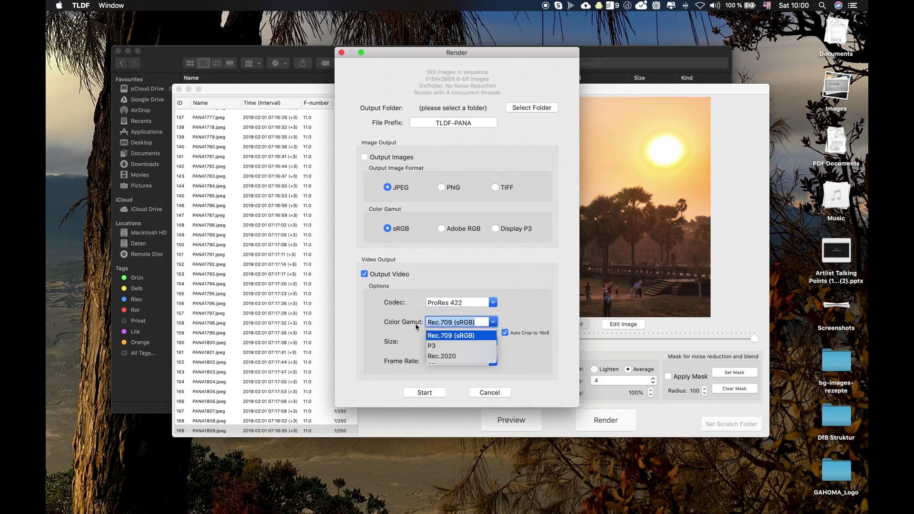
{"action": "left_click", "coordinate": [545, 307]}
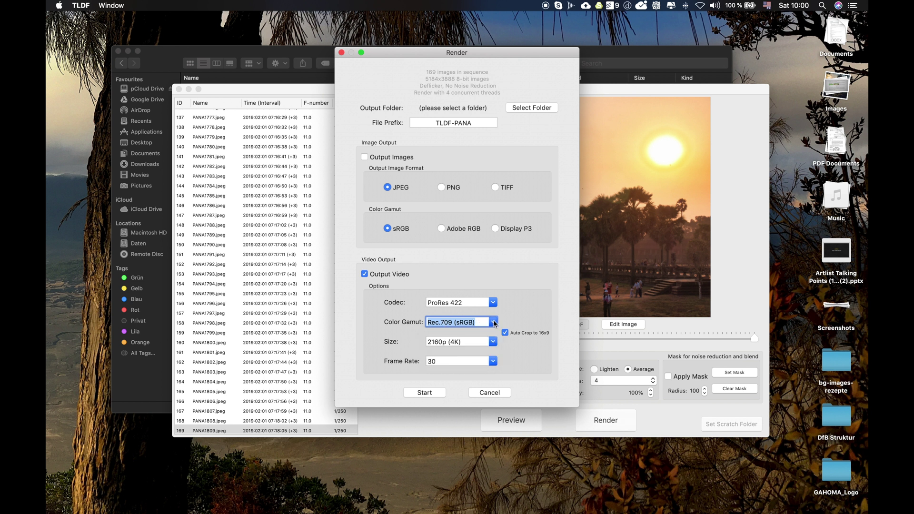
{"action": "left_click", "coordinate": [494, 322]}
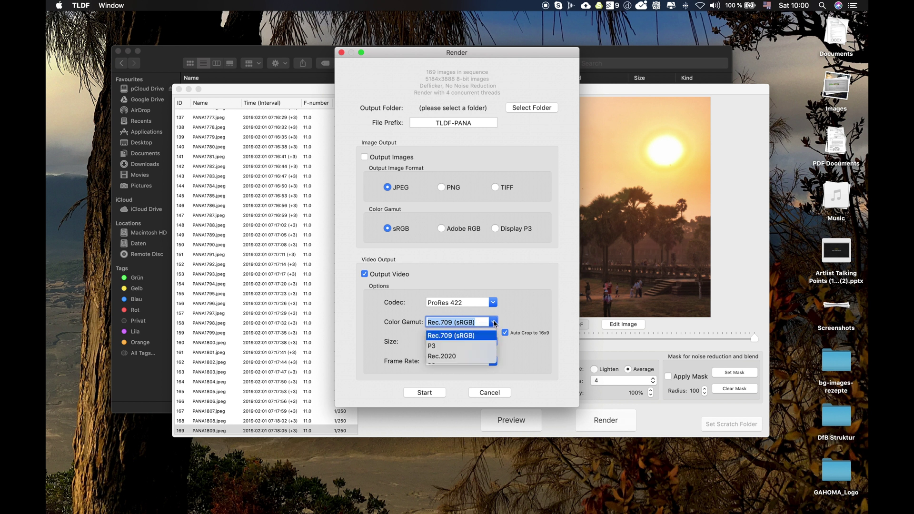
{"action": "left_click", "coordinate": [522, 306]}
Set output size 3240p and frame rate 23,976, then cancel without rendering.
{"action": "left_click", "coordinate": [492, 342]}
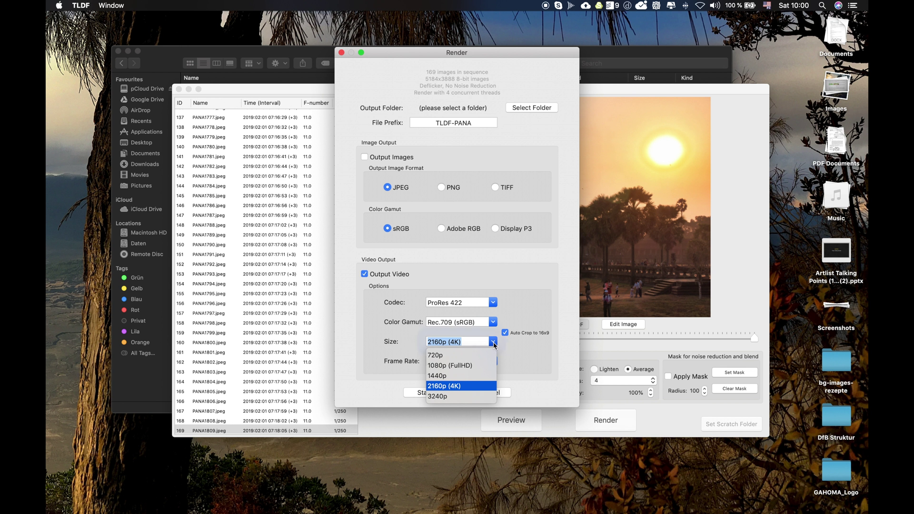
{"action": "left_click", "coordinate": [460, 396]}
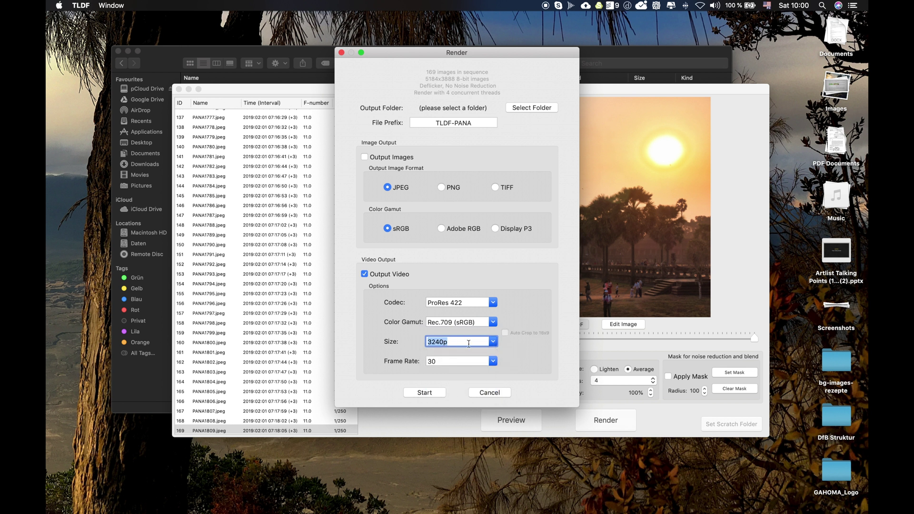
{"action": "left_click", "coordinate": [495, 342]}
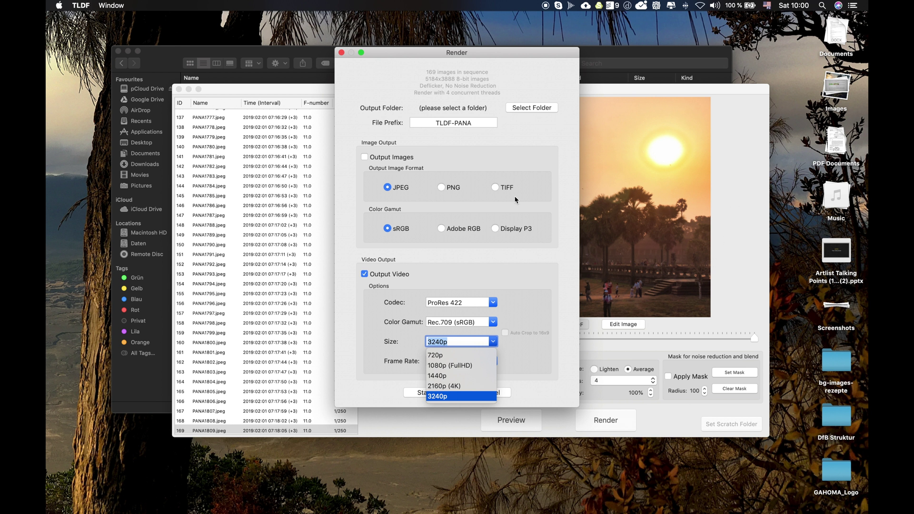
{"action": "left_click", "coordinate": [470, 397]}
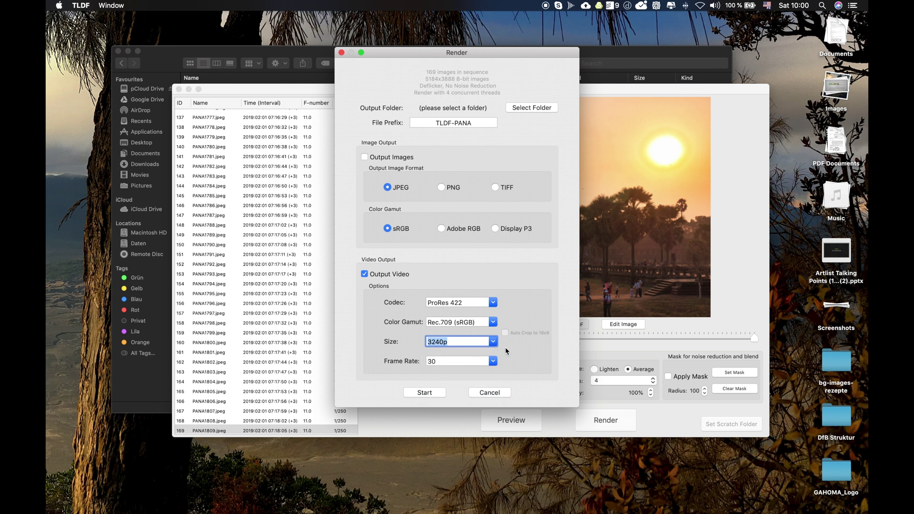
{"action": "left_click", "coordinate": [494, 341]}
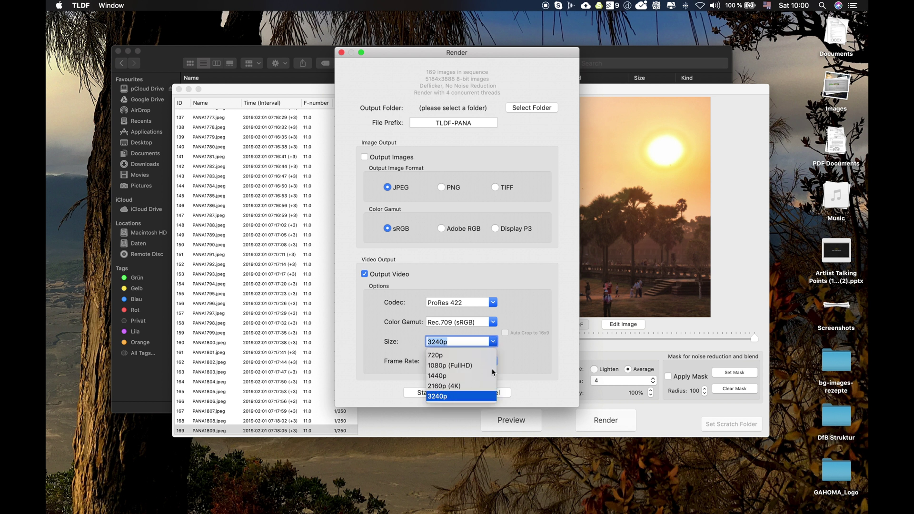
{"action": "left_click", "coordinate": [513, 351]}
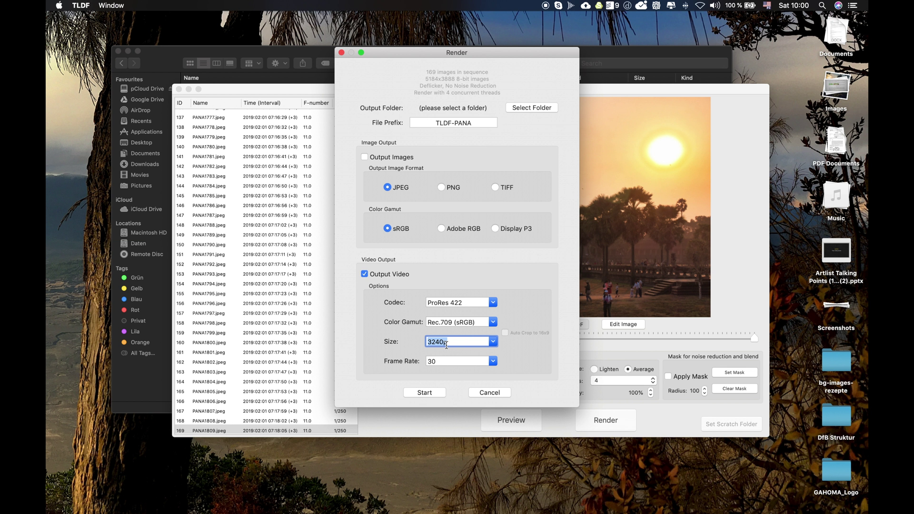
{"action": "left_click", "coordinate": [493, 360]}
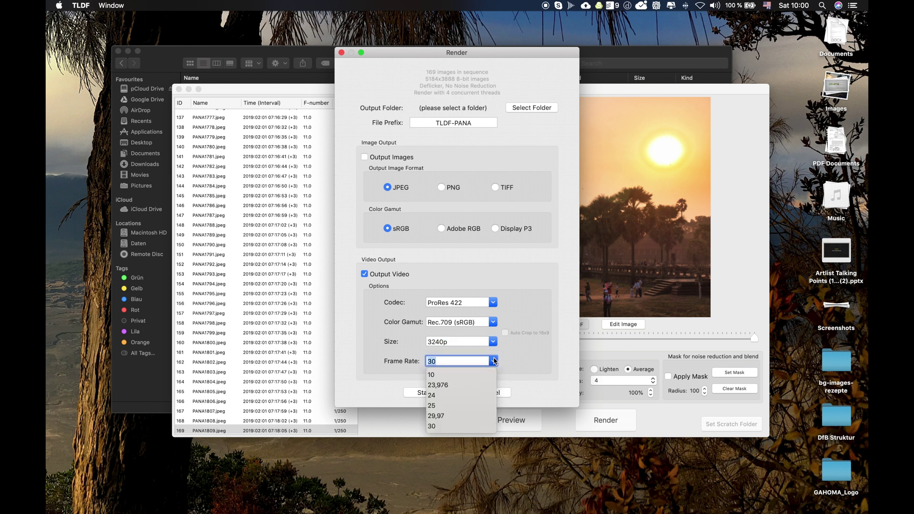
{"action": "left_click", "coordinate": [459, 385]}
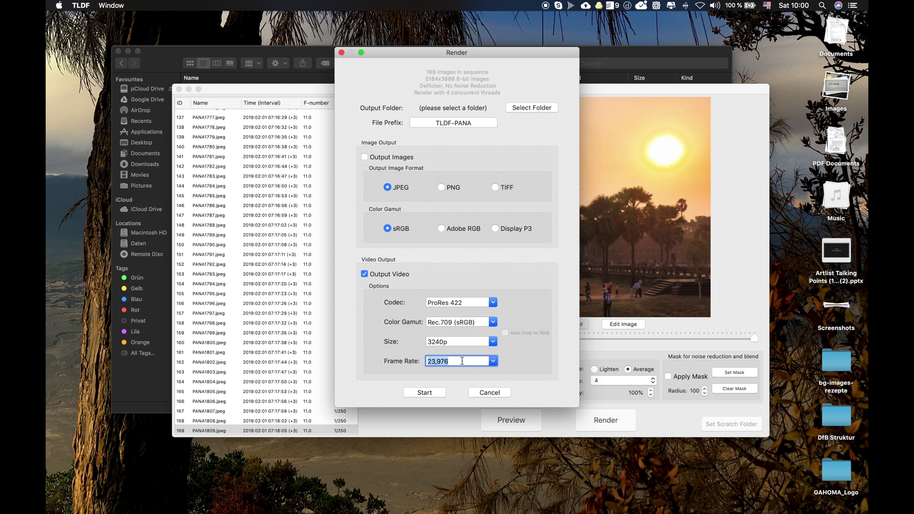
{"action": "left_click", "coordinate": [493, 361]}
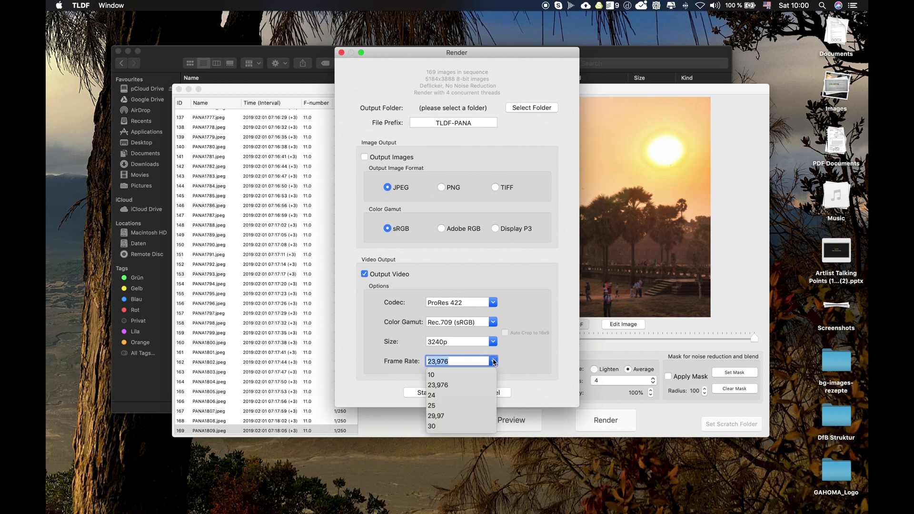
{"action": "left_click", "coordinate": [437, 385]}
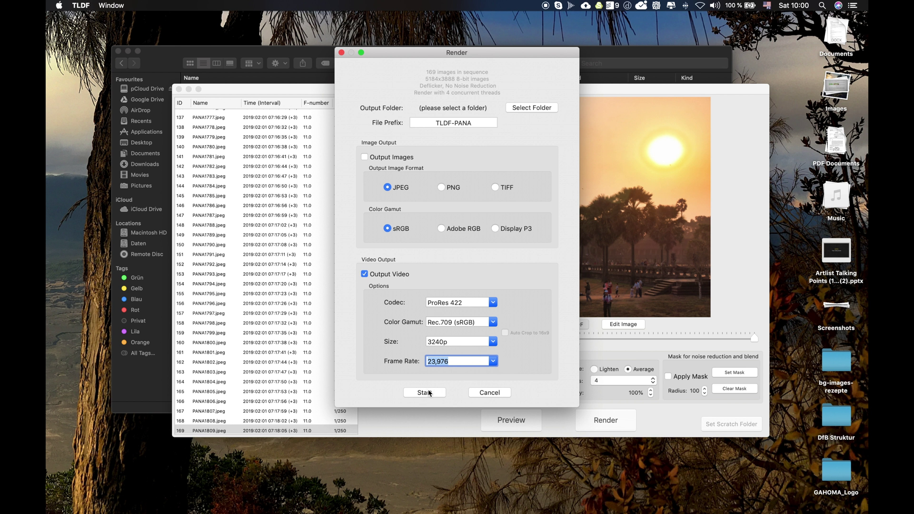
{"action": "left_click", "coordinate": [498, 393]}
Quick Look preview Angkow Wat TL Sunrise.mov in Finder, skipping ahead through it.
{"action": "left_click", "coordinate": [179, 89]}
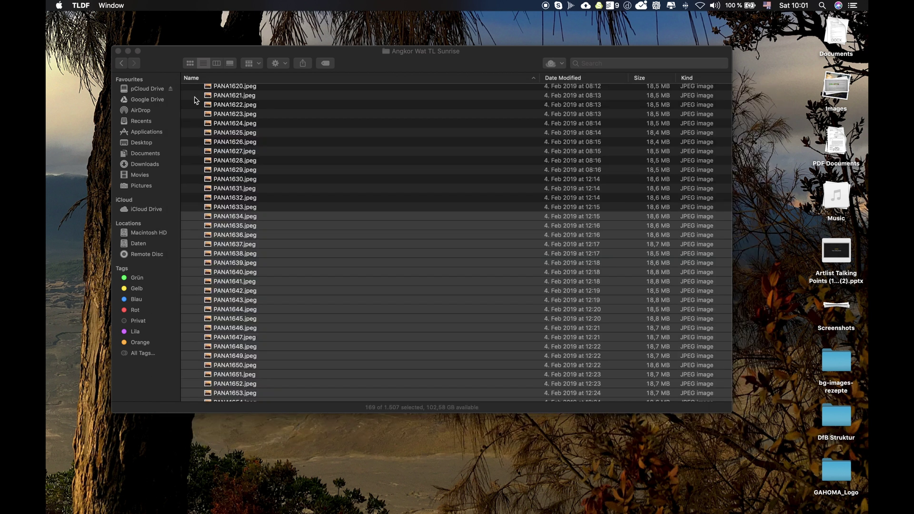
{"action": "scroll", "coordinate": [397, 157], "scroll_direction": "up", "scroll_amount": 10}
{"action": "scroll", "coordinate": [396, 156], "scroll_direction": "up", "scroll_amount": 15}
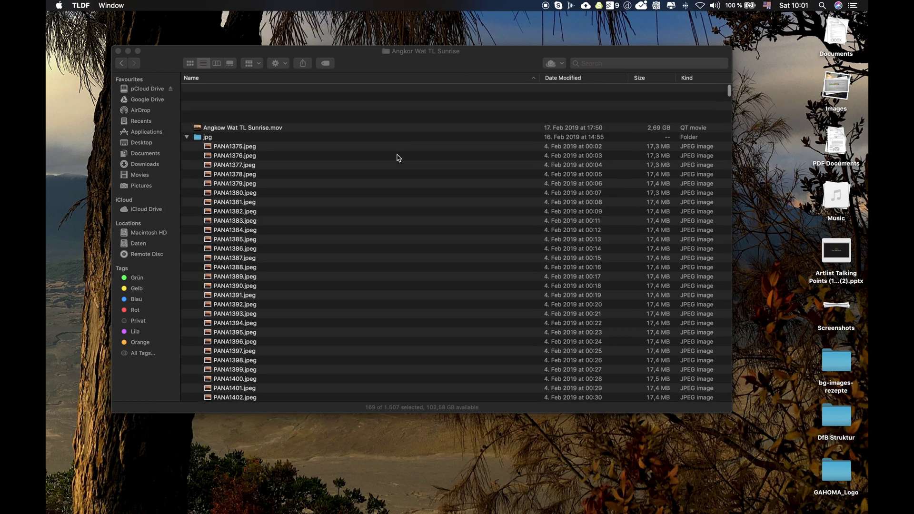
{"action": "left_click", "coordinate": [261, 90]}
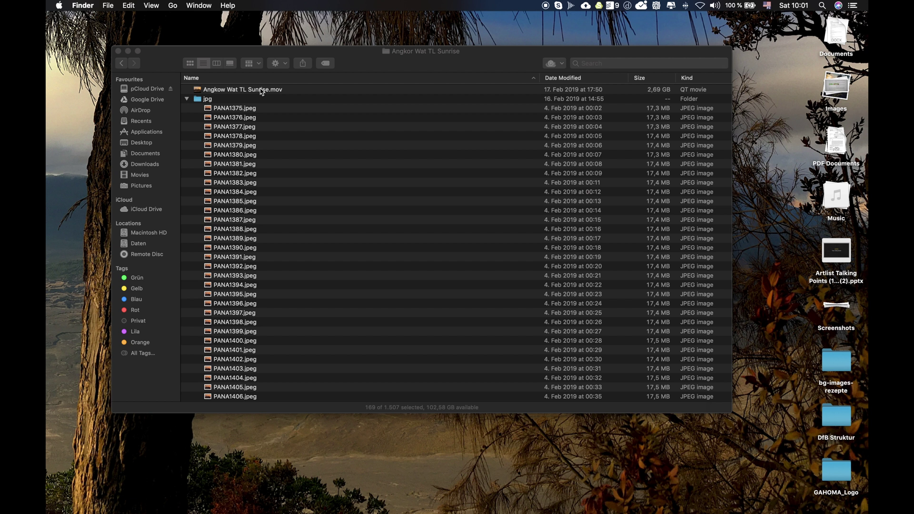
{"action": "key", "text": "space"}
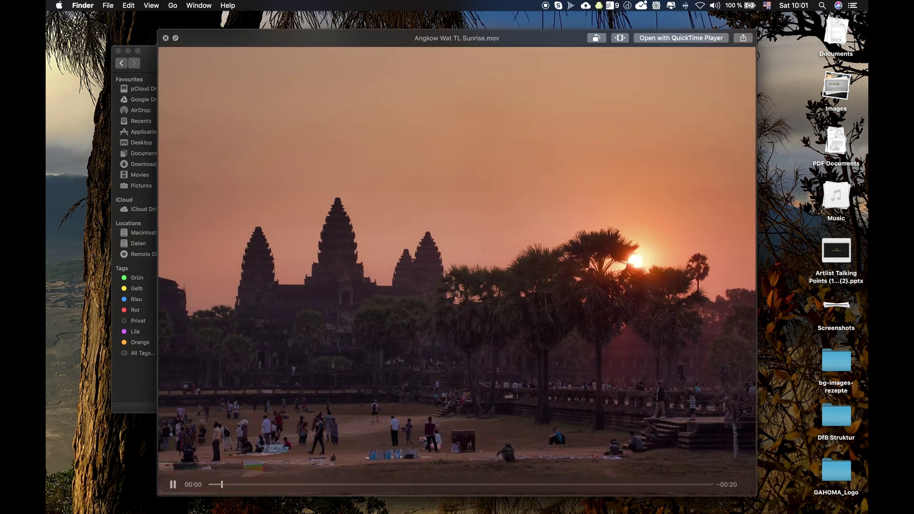
{"action": "left_click", "coordinate": [354, 484]}
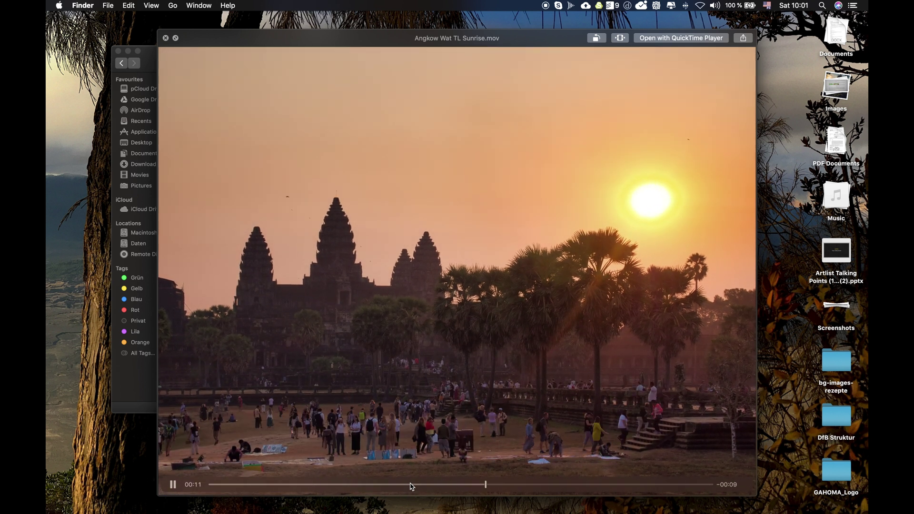
{"action": "key", "text": "space"}
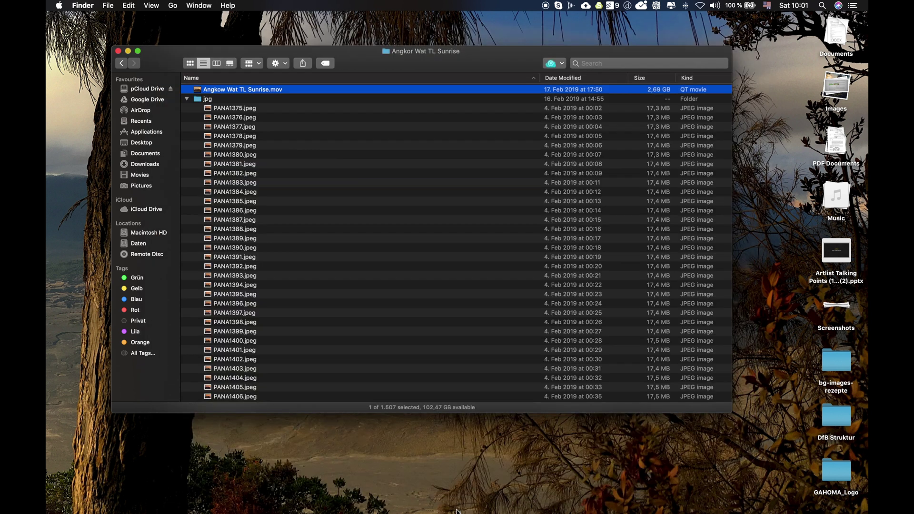
Drag the sunrise movie into Final Cut Pro's Untitled Project timeline.
{"action": "left_click", "coordinate": [471, 478]}
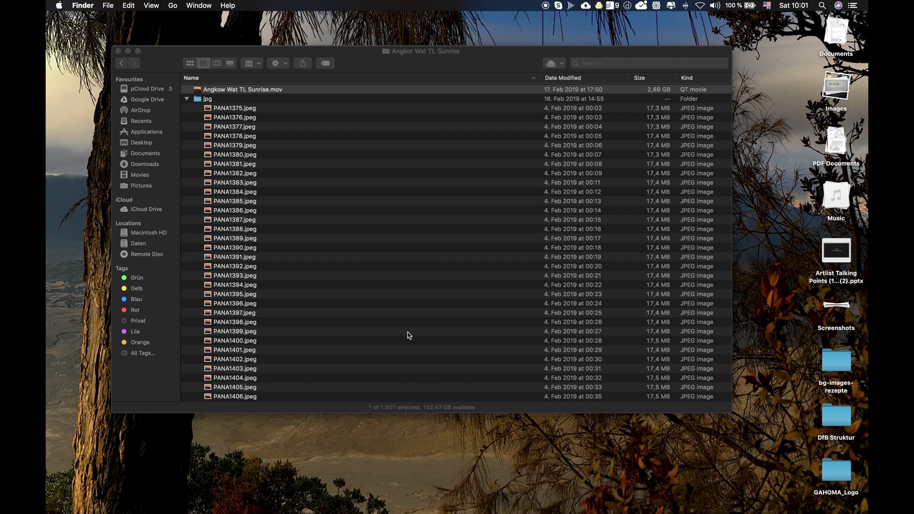
{"action": "left_click_drag", "start_coordinate": [324, 90], "coordinate": [226, 412]}
{"action": "key", "text": "ctrl+Right"}
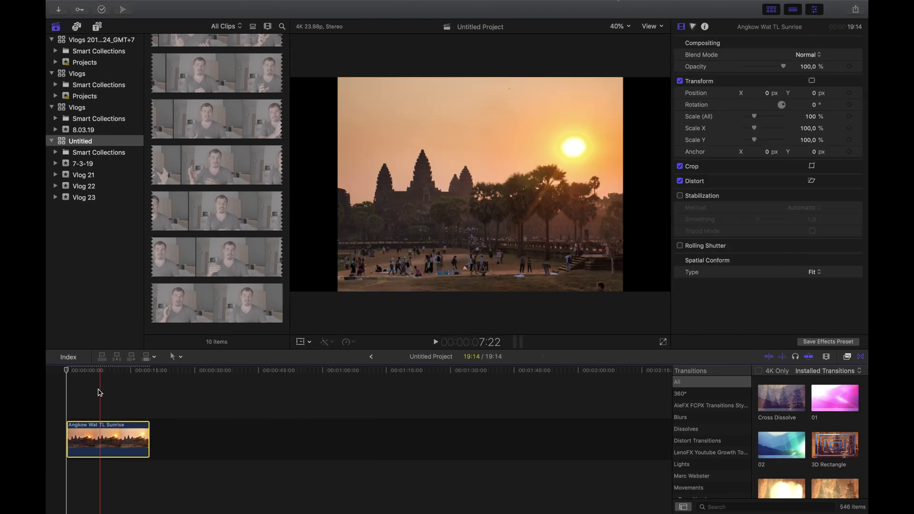
Trim the end of the sunrise clip so it runs 15:12.
{"action": "left_click", "coordinate": [78, 398]}
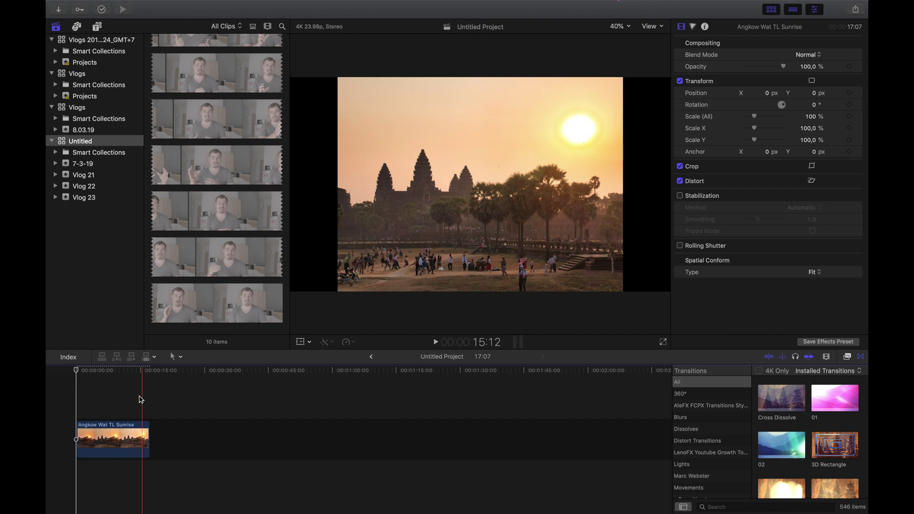
{"action": "key", "text": "alt+]"}
{"action": "left_click", "coordinate": [105, 436]}
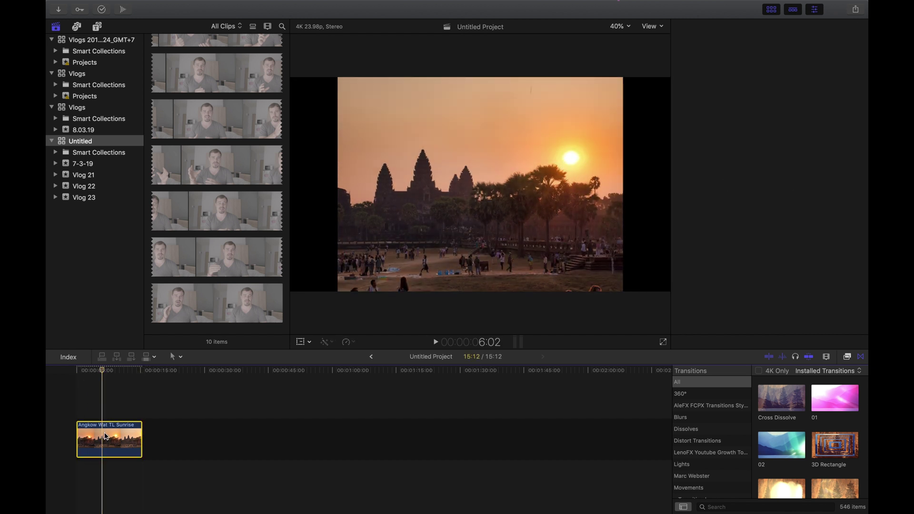
Turn on Stabilization (Automatic, Smoothing 1,0), play back after analysis, and hide the Browser.
{"action": "key", "text": "super+4"}
{"action": "left_click", "coordinate": [680, 195]}
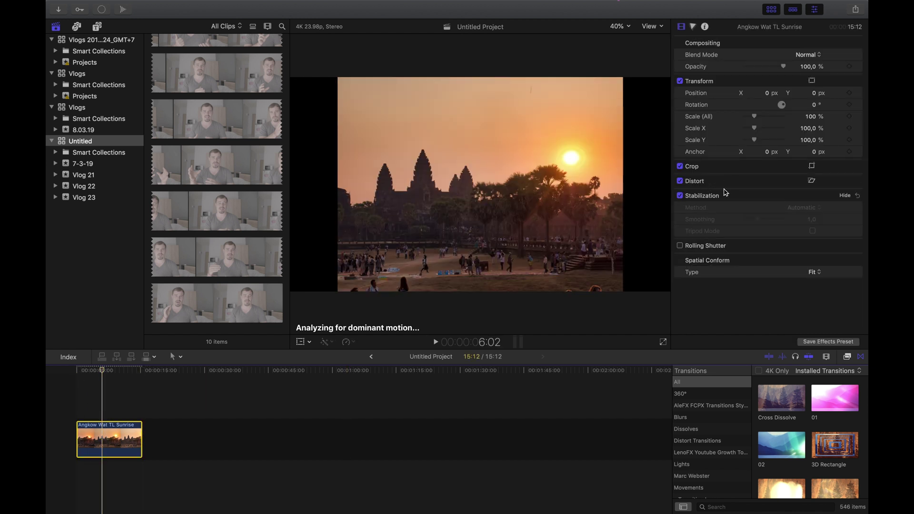
{"action": "left_click", "coordinate": [102, 10]}
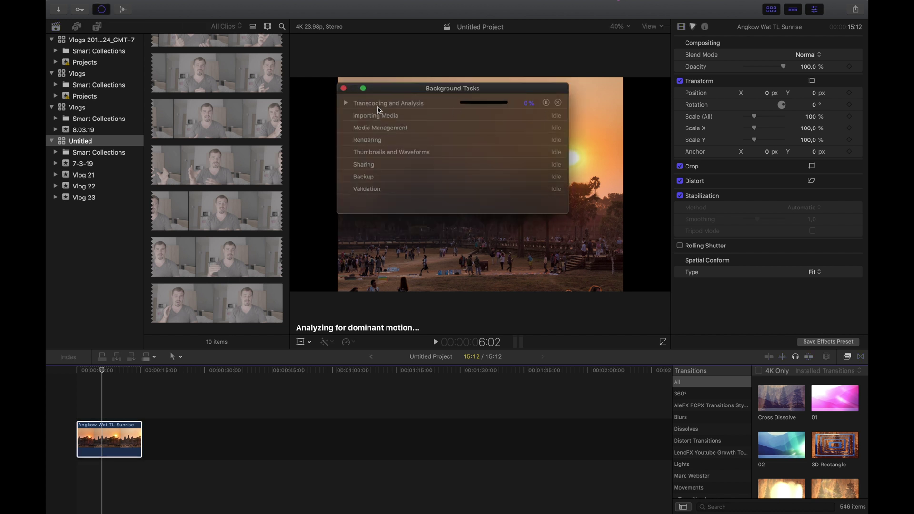
{"action": "key", "text": "super+9"}
{"action": "left_click", "coordinate": [83, 378]}
{"action": "key", "text": "space"}
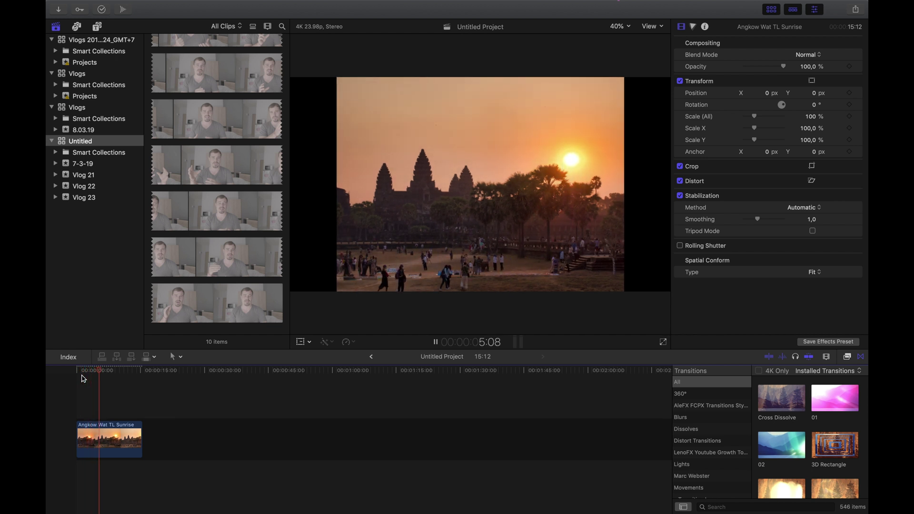
{"action": "key", "text": "space"}
{"action": "left_click", "coordinate": [109, 440]}
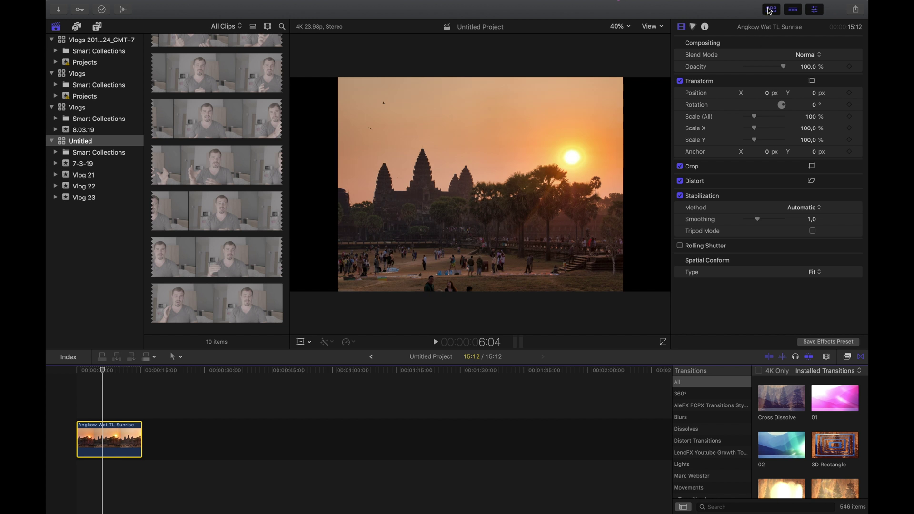
{"action": "left_click", "coordinate": [771, 10]}
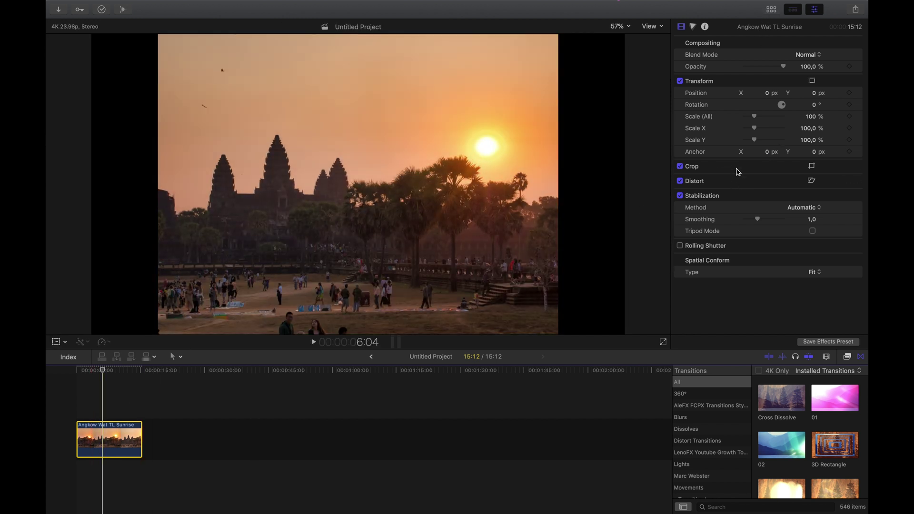
Scale the clip to 134% so it fills the frame, then play it back.
{"action": "left_click_drag", "start_coordinate": [758, 118], "coordinate": [762, 118]}
{"action": "left_click", "coordinate": [811, 118]}
{"action": "type", "text": "134"}
{"action": "key", "text": "Return"}
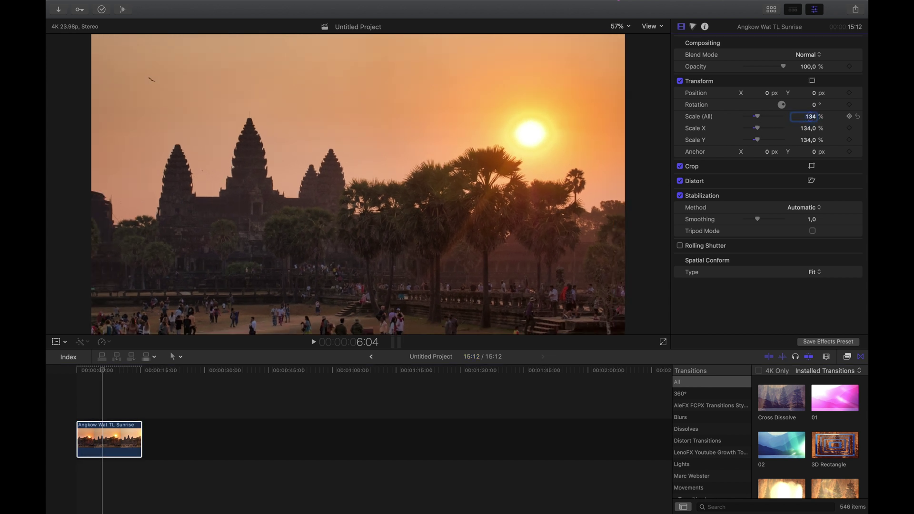
{"action": "type", "text": "3"}
{"action": "key", "text": "Return"}
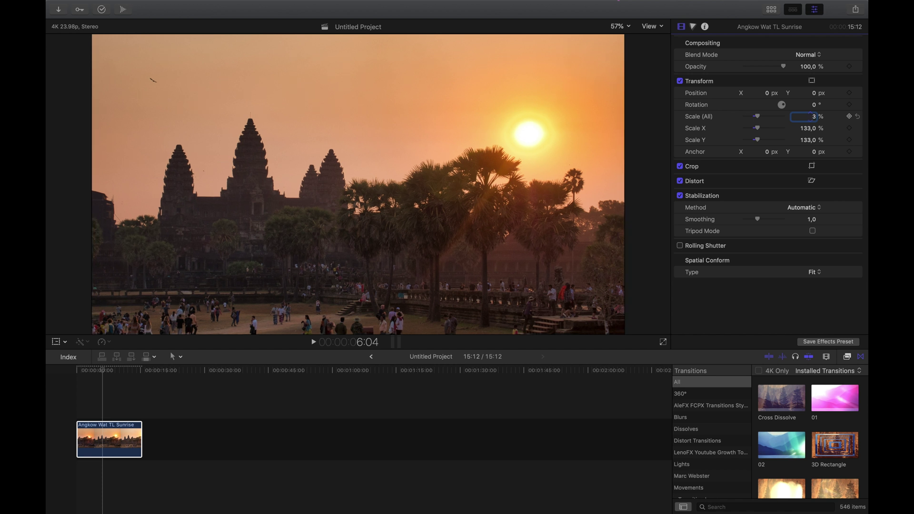
{"action": "type", "text": "134"}
{"action": "key", "text": "Return"}
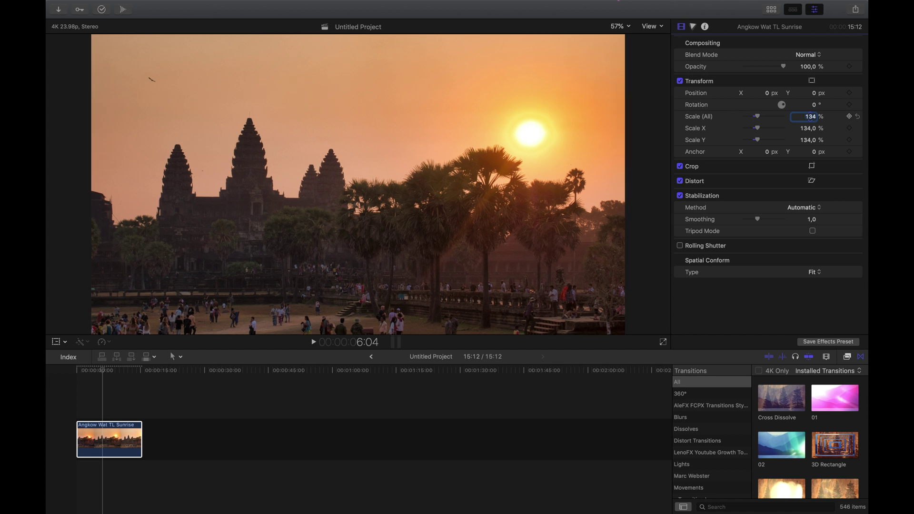
{"action": "left_click_drag", "start_coordinate": [102, 370], "coordinate": [67, 370]}
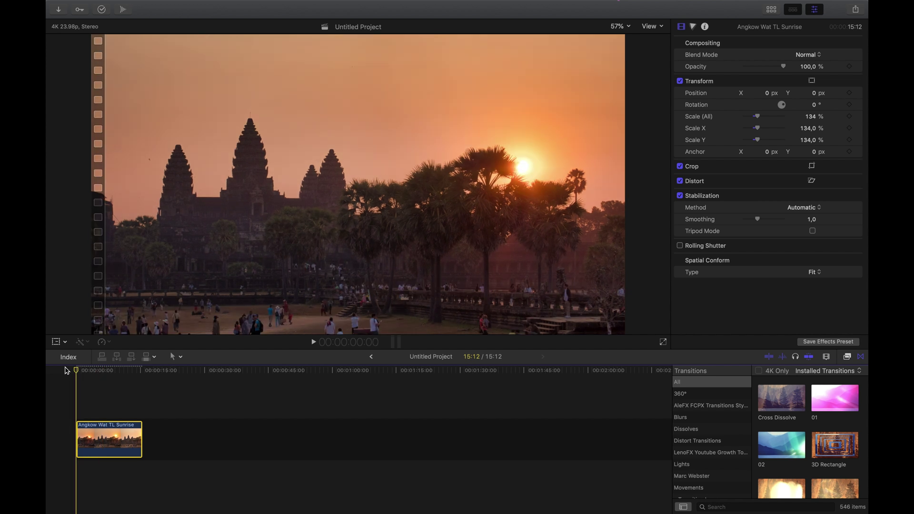
{"action": "key", "text": "space"}
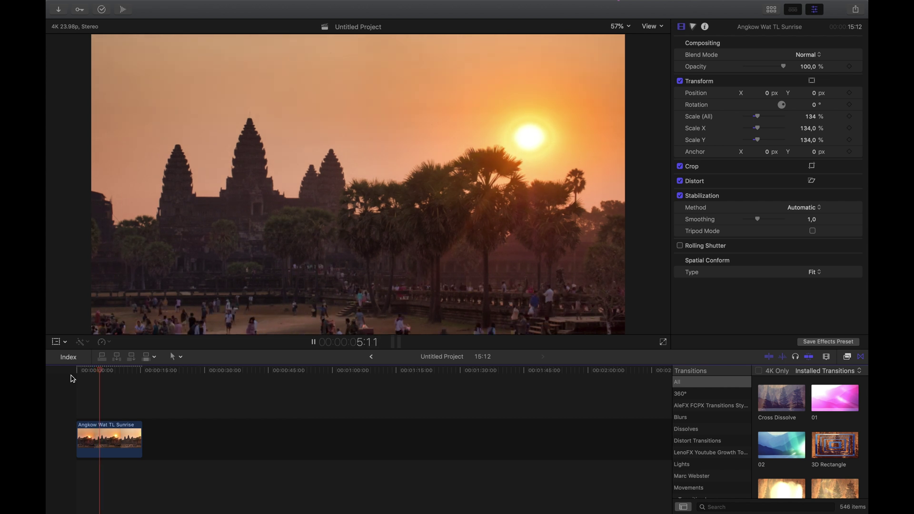
{"action": "key", "text": "space"}
Set a custom speed of 200%, shortening the clip to 7:18, and review playback.
{"action": "left_click", "coordinate": [108, 434]}
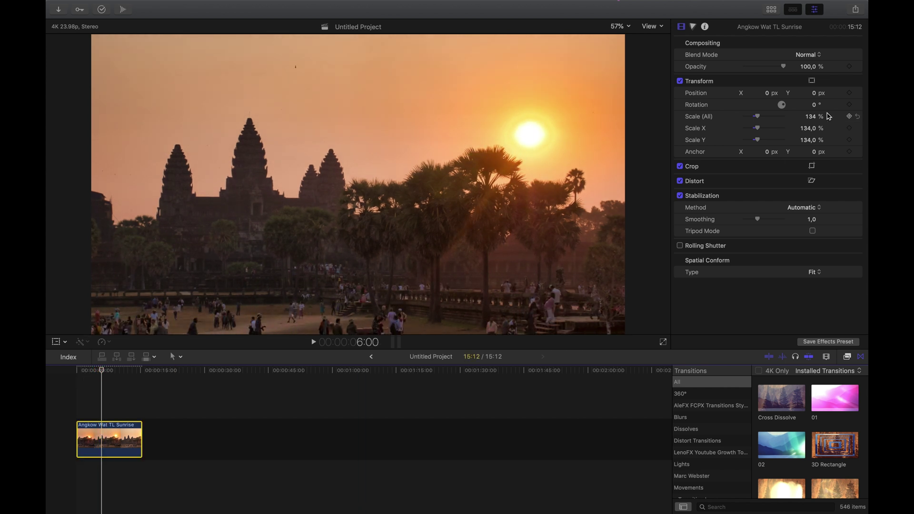
{"action": "key", "text": "ctrl+v"}
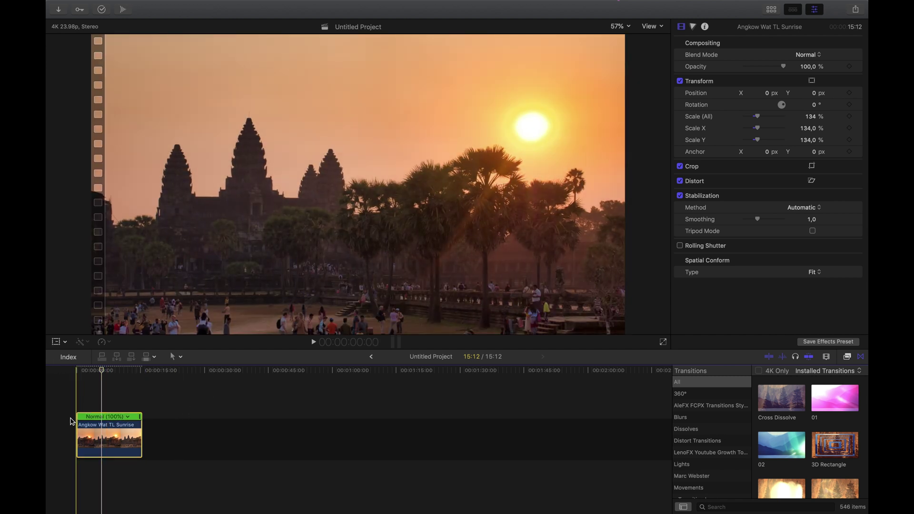
{"action": "key", "text": "ctrl+alt+r"}
{"action": "double_click", "coordinate": [169, 377]}
{"action": "type", "text": "2"}
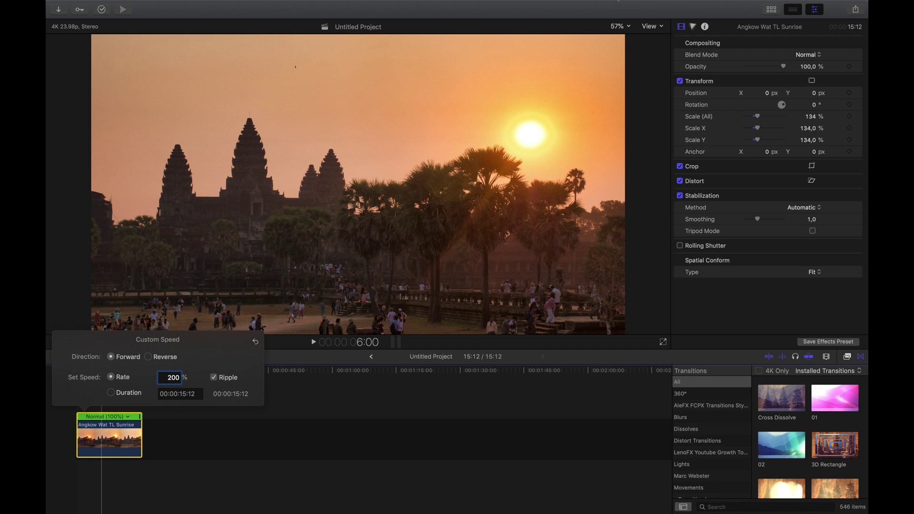
{"action": "type", "text": "00"}
{"action": "key", "text": "Return"}
{"action": "left_click", "coordinate": [75, 398]}
{"action": "key", "text": "space"}
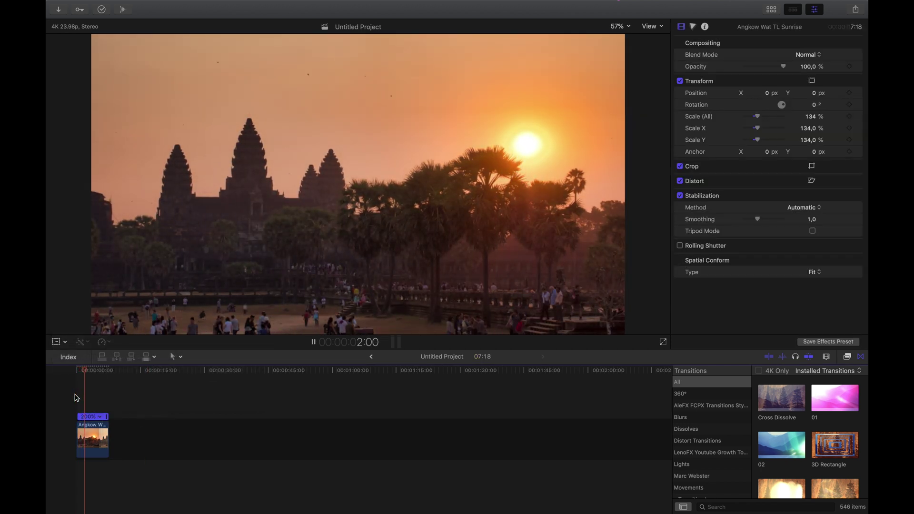
{"action": "key", "text": "space"}
{"action": "left_click", "coordinate": [88, 431]}
Keyframe Position Y from 324 px at clip start to -84,6 px at the last frame, then play back.
{"action": "left_click", "coordinate": [77, 371]}
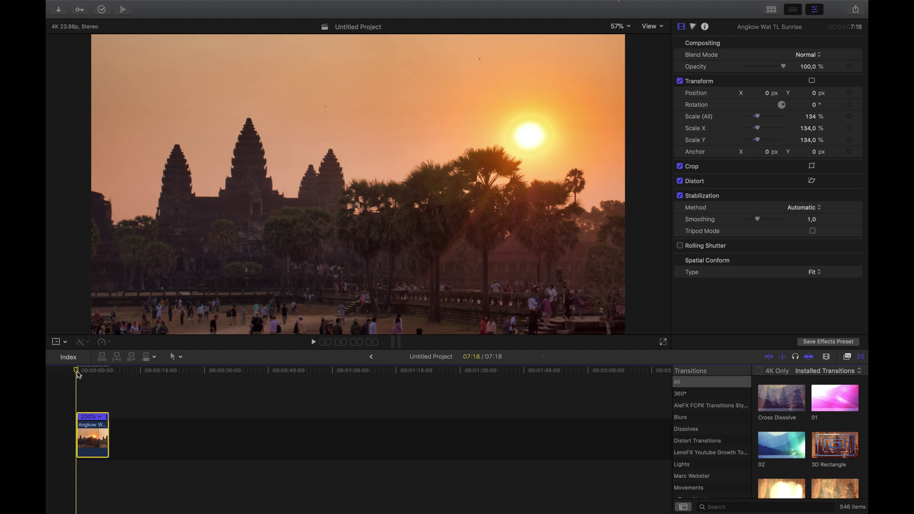
{"action": "left_click", "coordinate": [849, 93]}
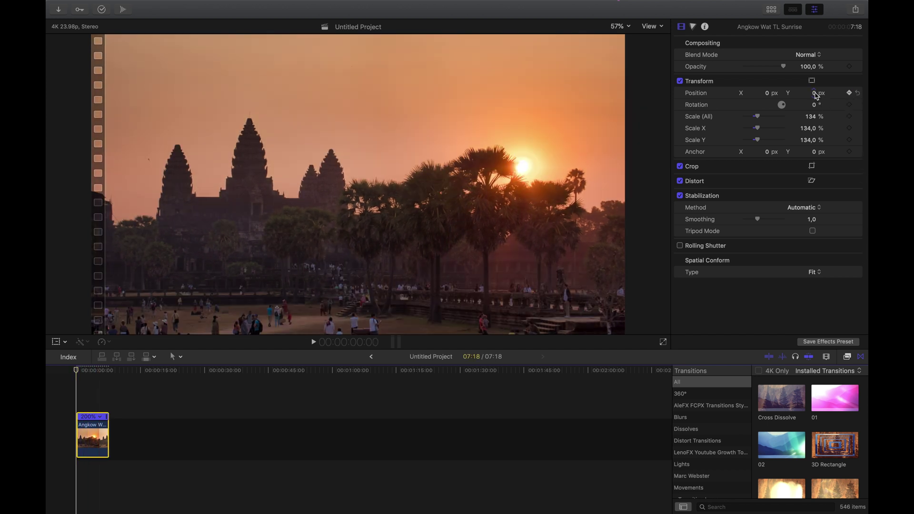
{"action": "left_click_drag", "start_coordinate": [813, 92], "coordinate": [814, 93]}
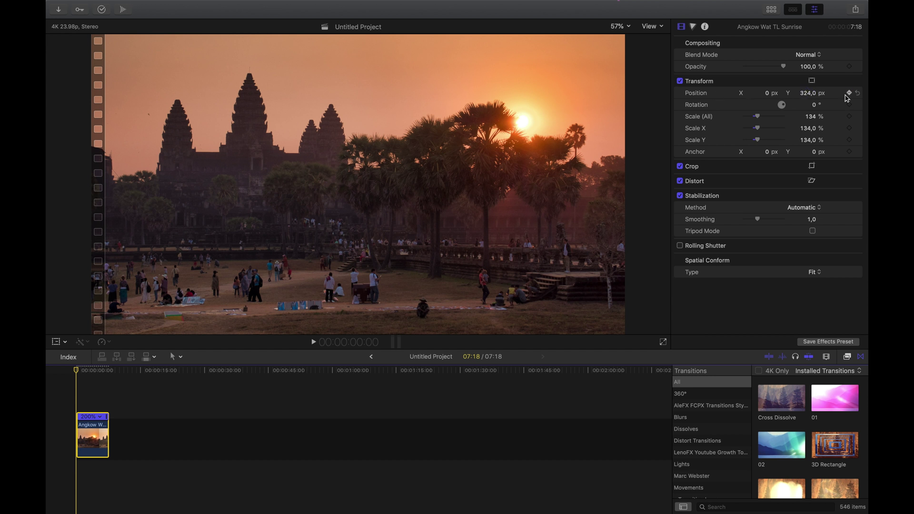
{"action": "left_click_drag", "start_coordinate": [80, 371], "coordinate": [109, 372]}
{"action": "key", "text": "Left"}
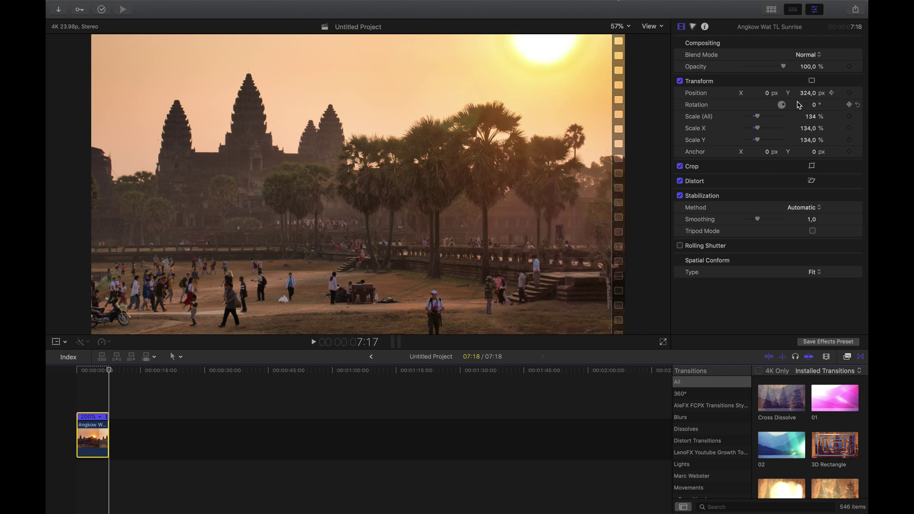
{"action": "mouse_move", "coordinate": [812, 95]}
{"action": "left_mouse_down"}
{"action": "mouse_move", "coordinate": [812, 171]}
{"action": "mouse_move", "coordinate": [807, 93]}
{"action": "left_mouse_up"}
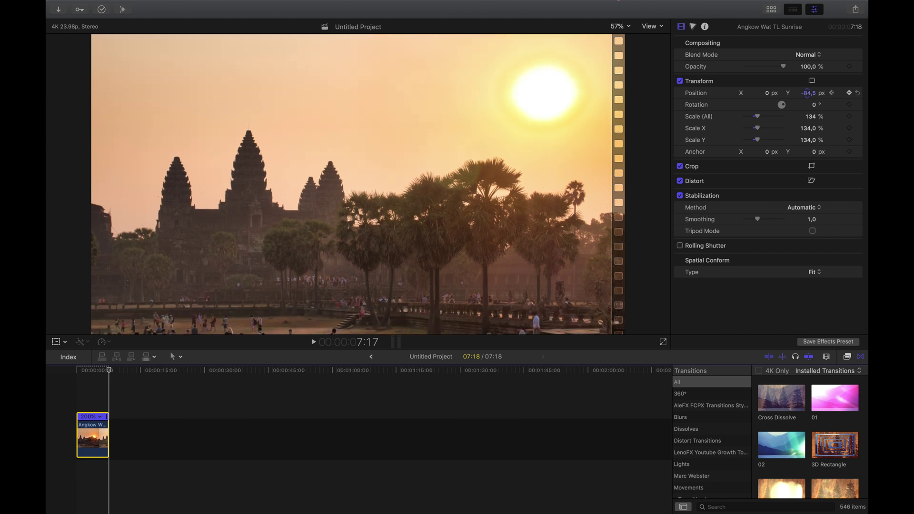
{"action": "key", "text": "space"}
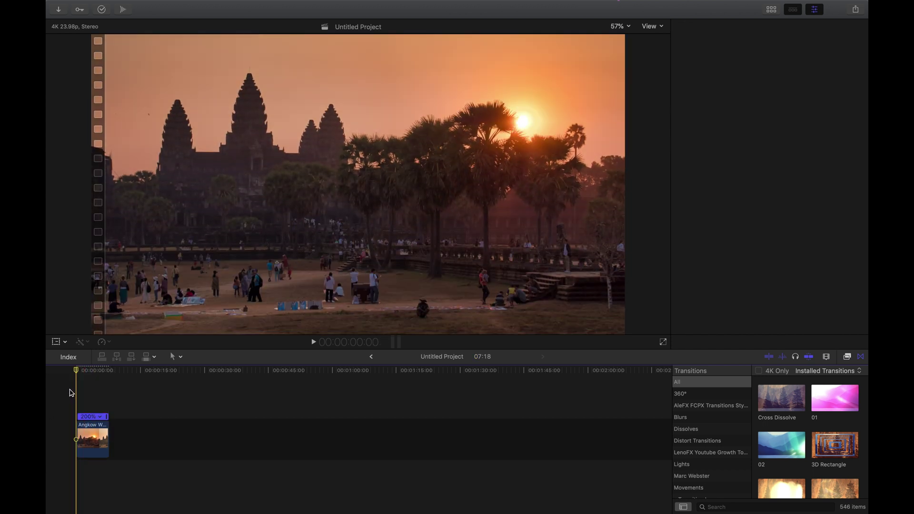